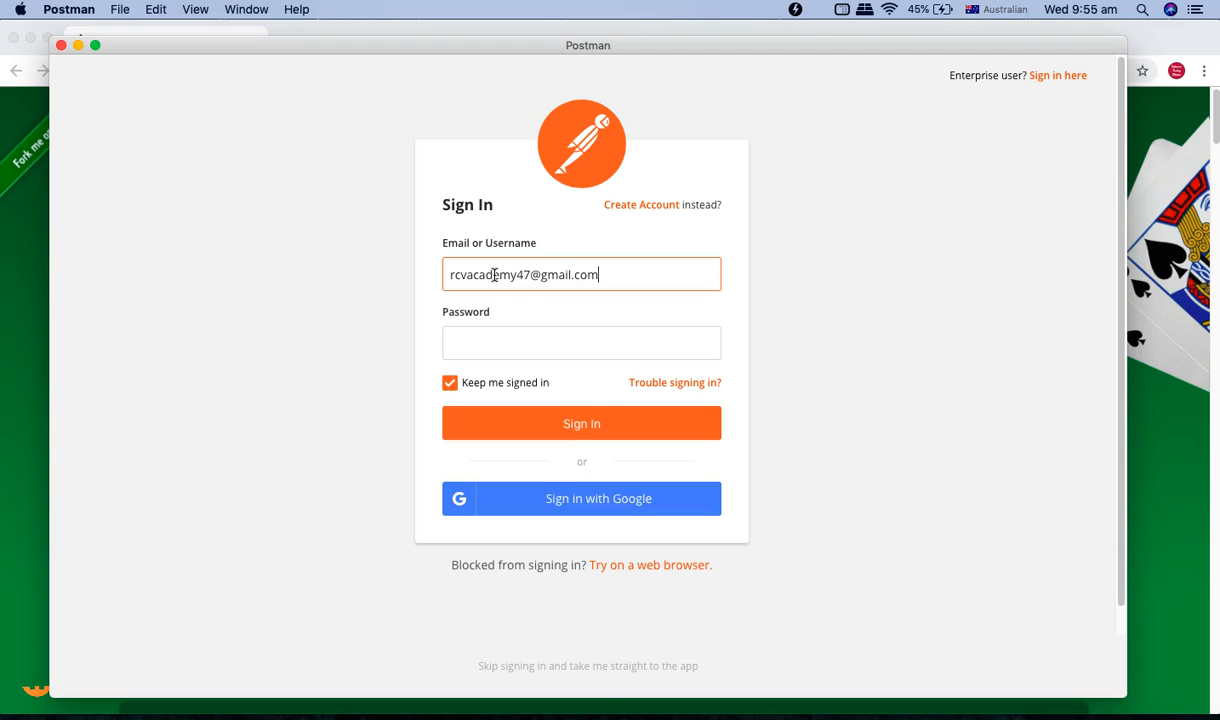
Sign in to Postman with the account e-mail and password.
click(490, 346)
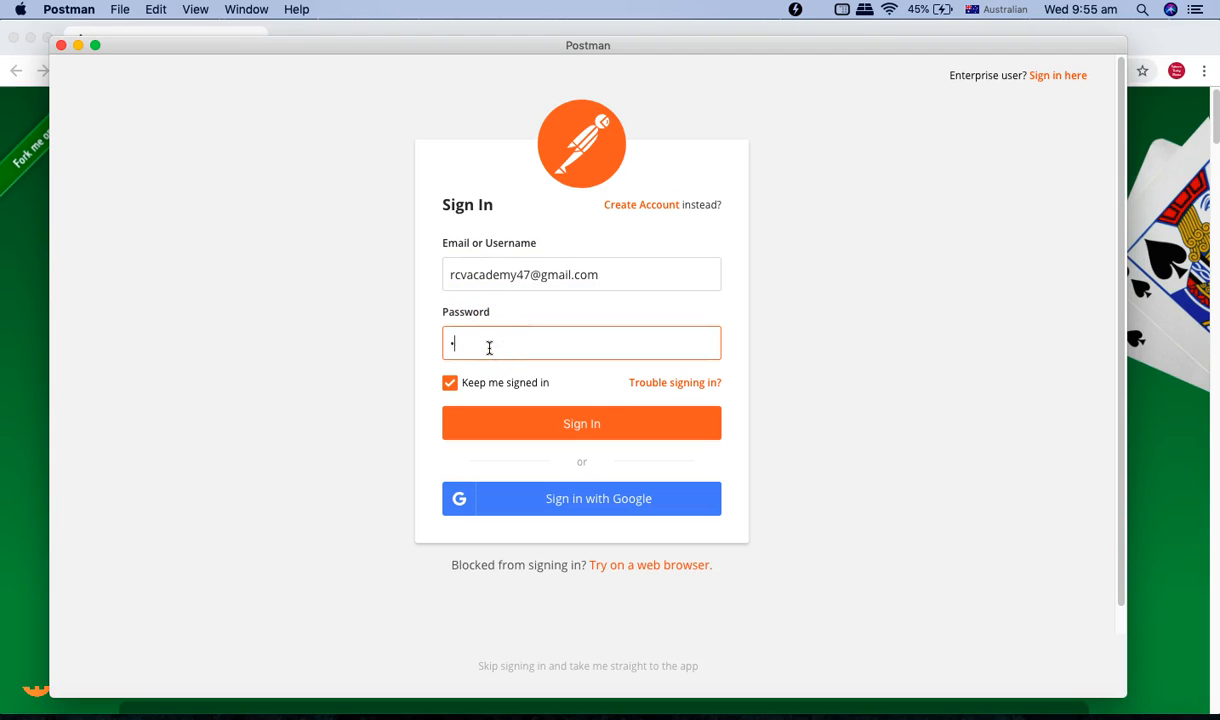
click(542, 430)
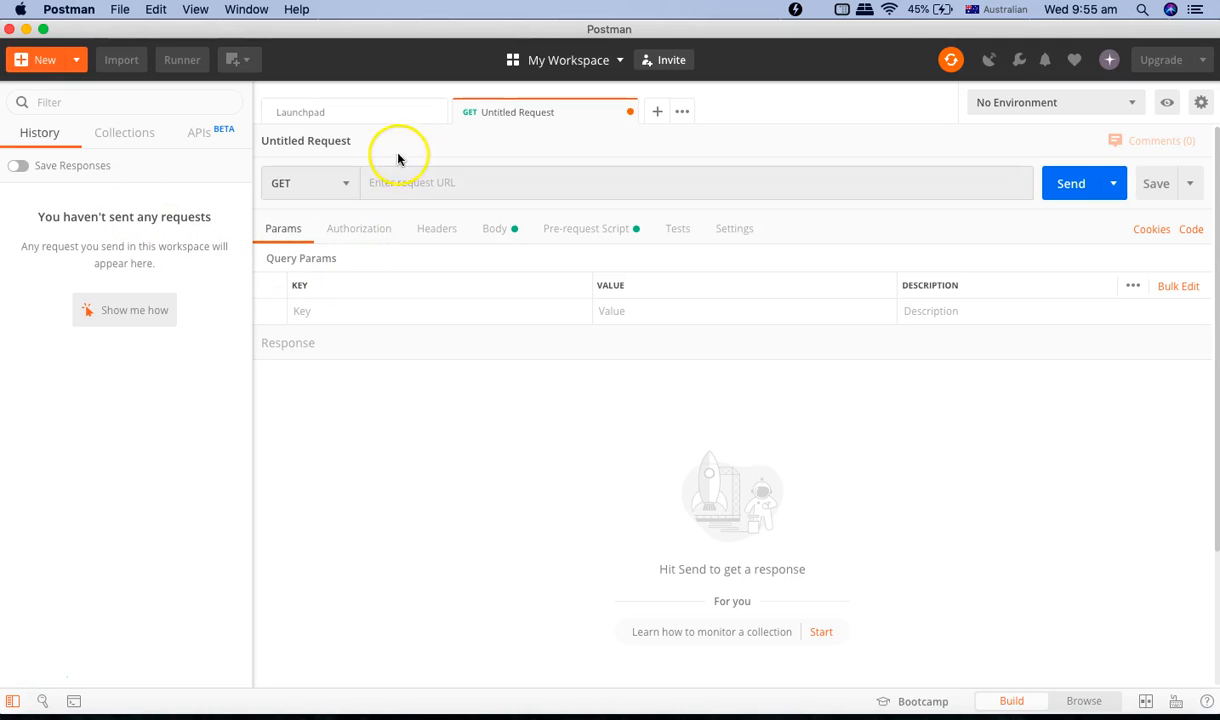
Examine the Shuffle the Cards endpoint URL, its deck_count parameter and sample response on the Deck of Cards API page.
click(327, 115)
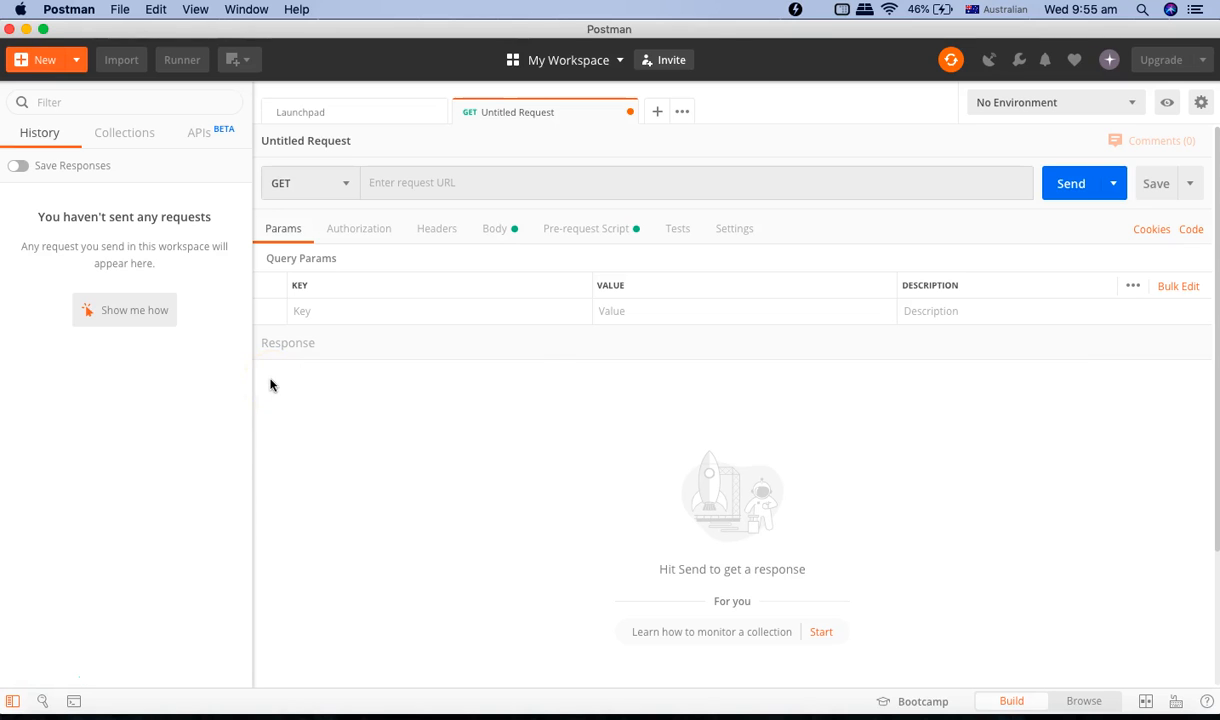
key(super+Tab)
key(super+Tab)
click(170, 220)
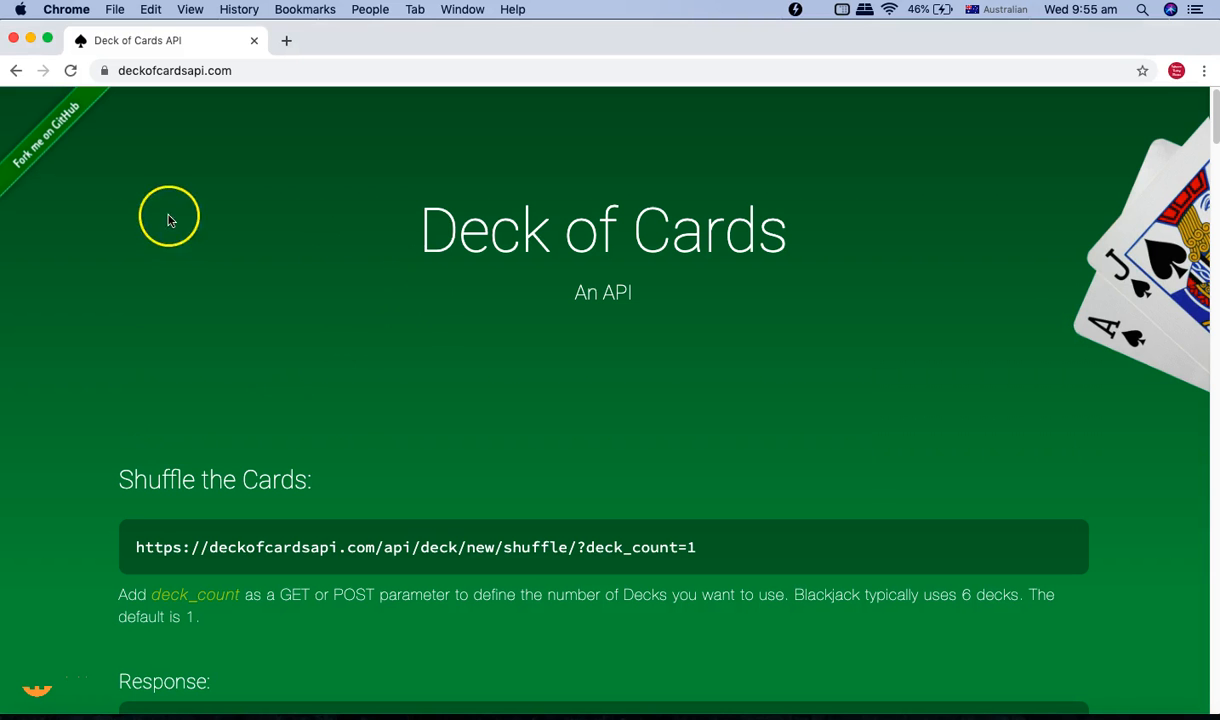
scroll(248, 320, down, 5)
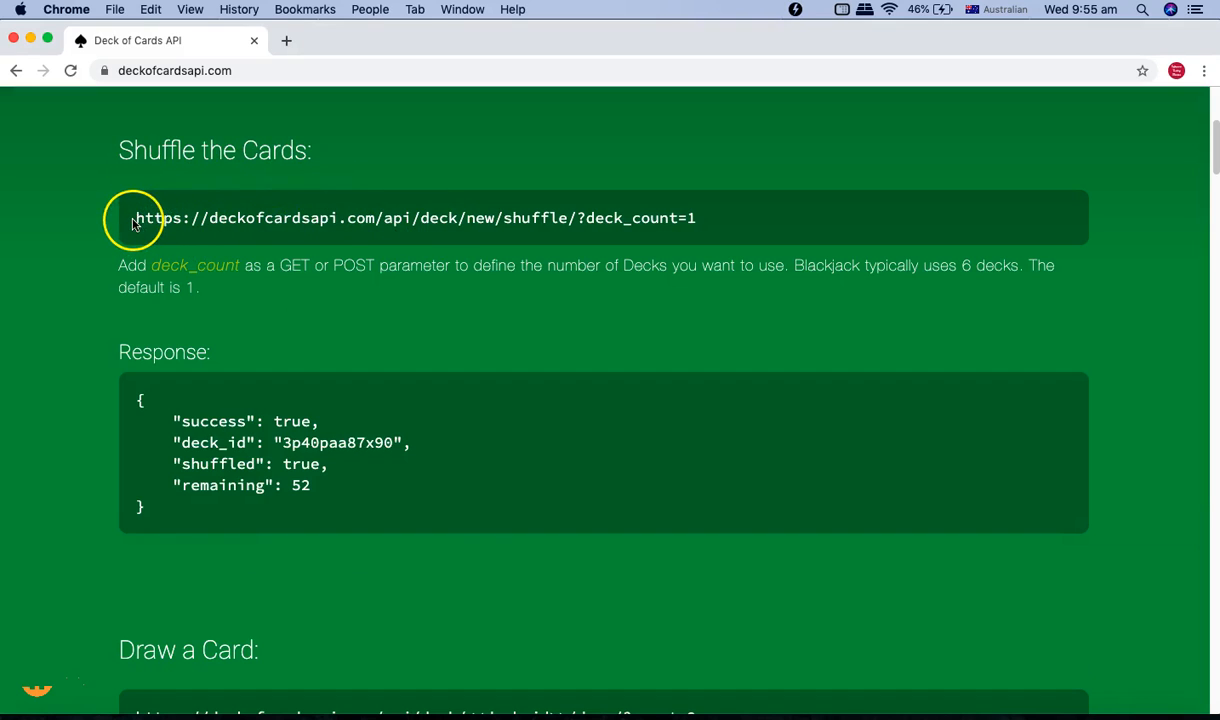
drag(134, 220, 543, 218)
click(385, 226)
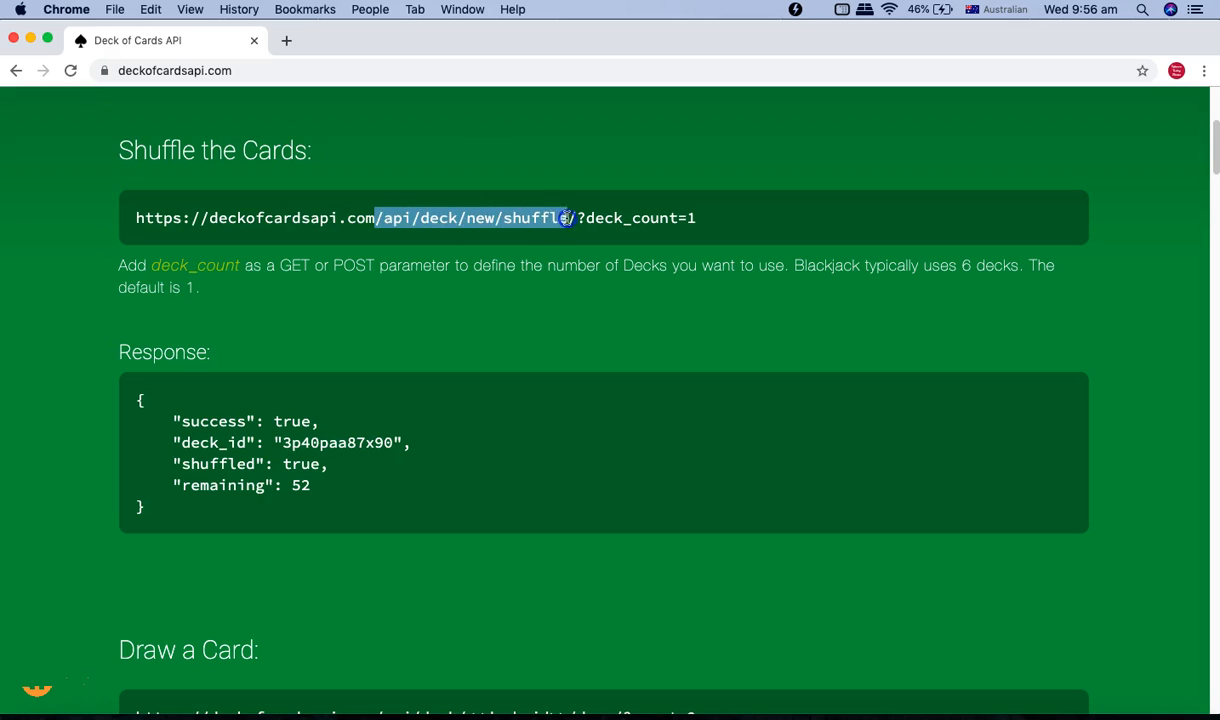
drag(577, 218, 694, 217)
click(585, 220)
drag(581, 219, 674, 222)
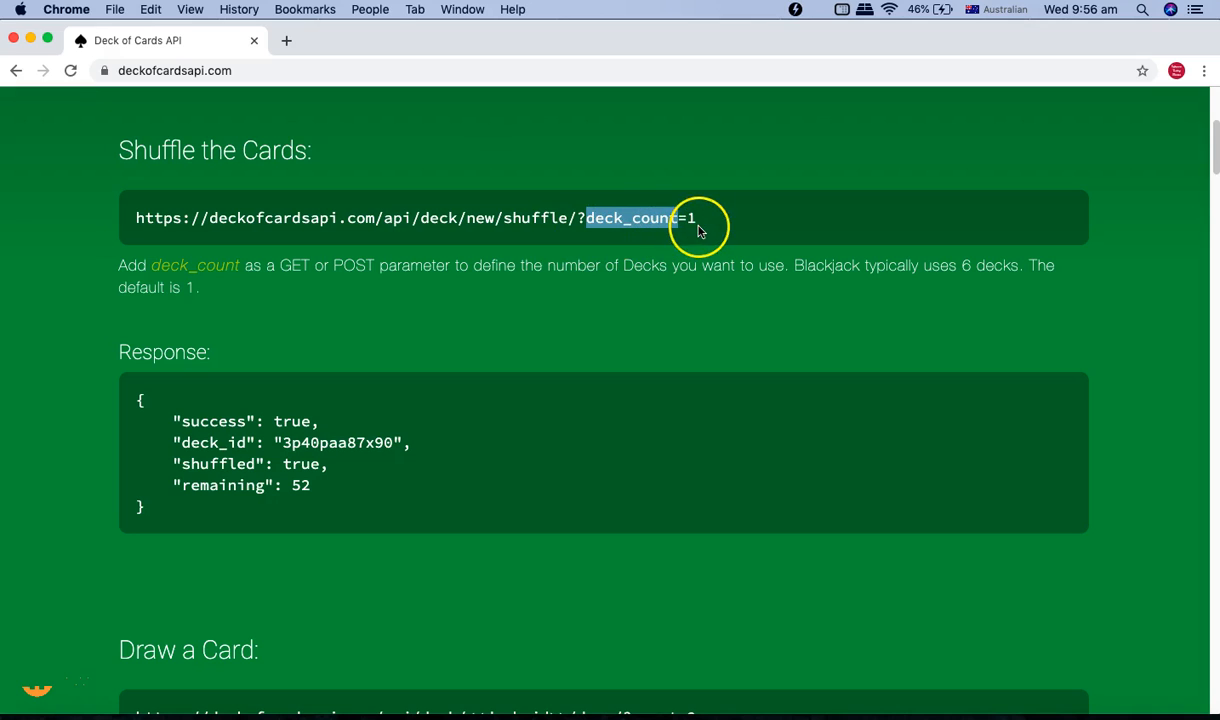
click(697, 224)
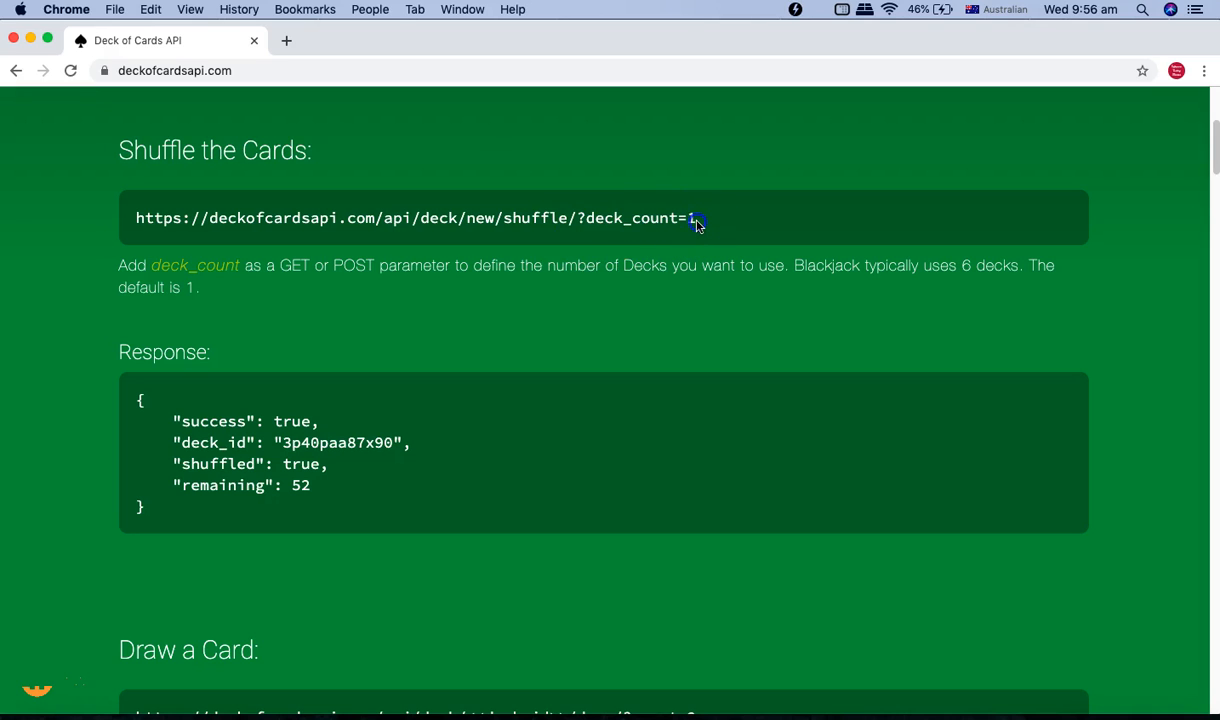
click(294, 482)
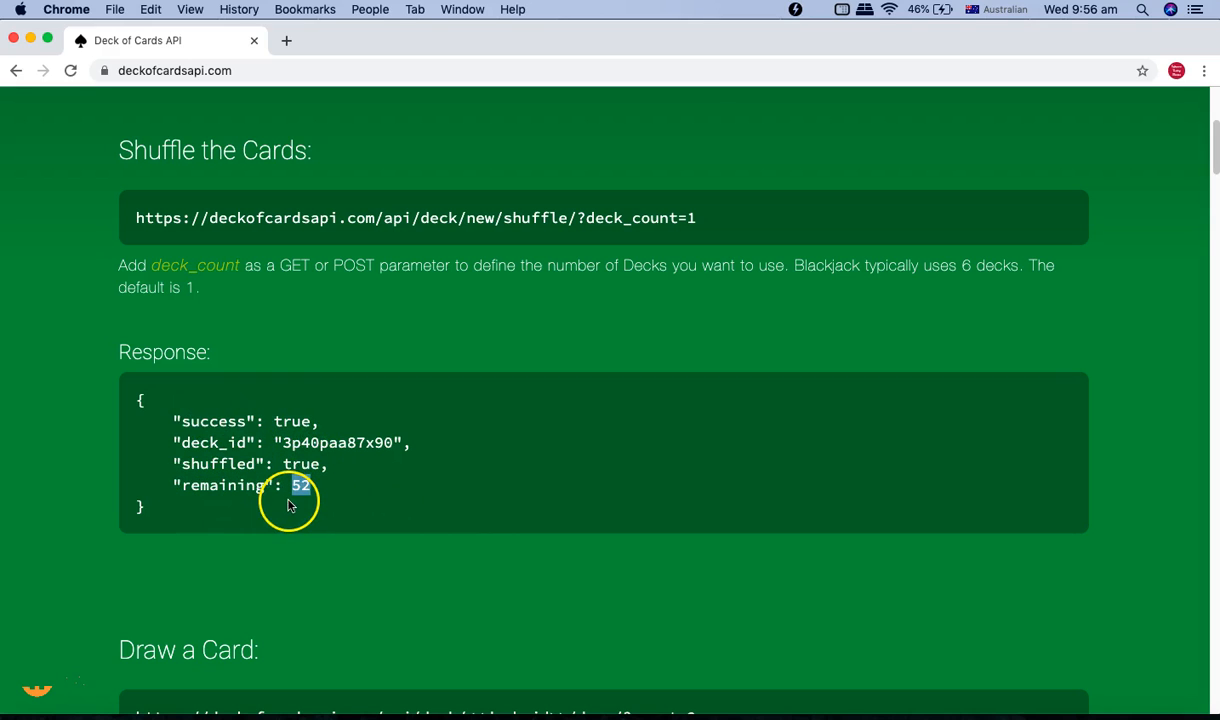
click(310, 428)
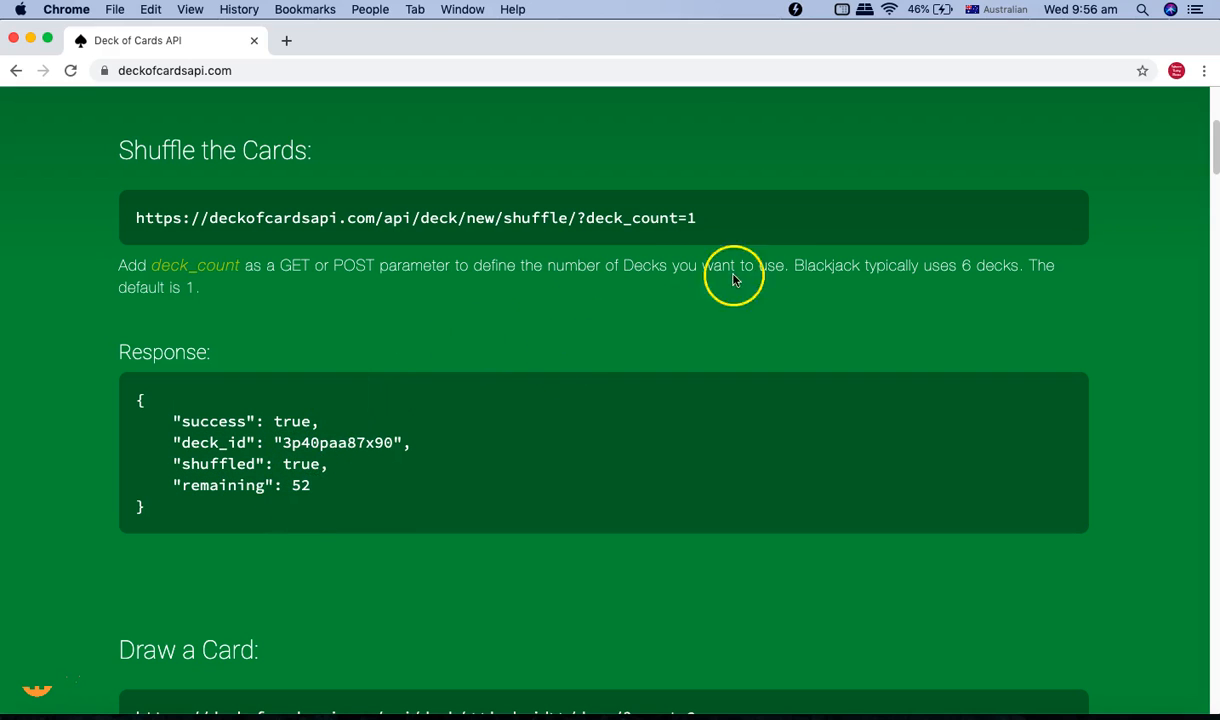
Copy the full Shuffle the Cards URL with its deck_count=1 parameter.
drag(735, 236, 141, 207)
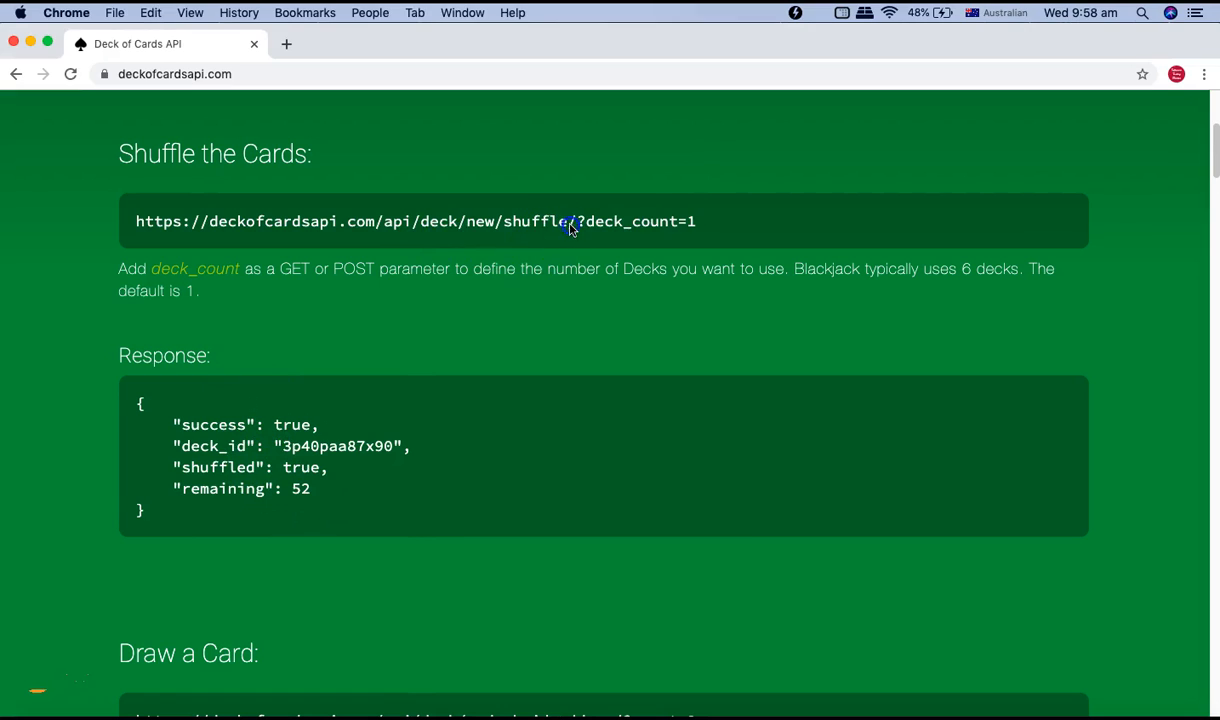
drag(695, 222, 138, 223)
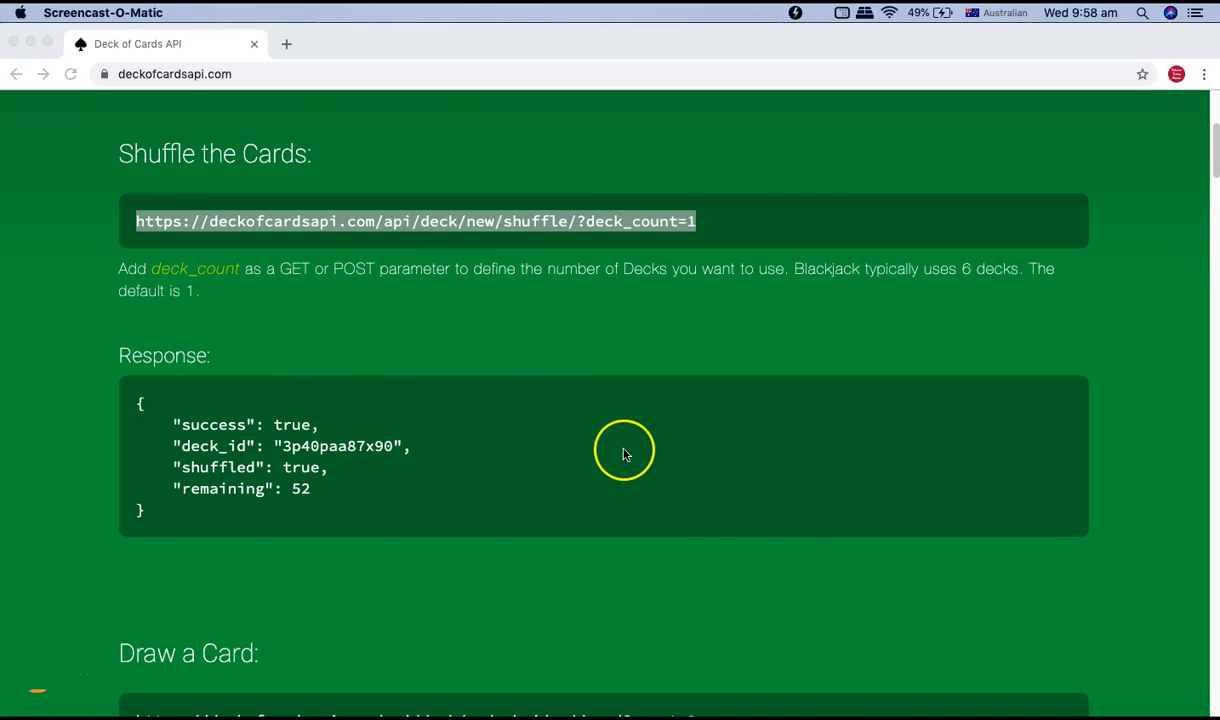
Close the Untitled Request tab without saving and turn off the Open Launchpad option.
click(839, 712)
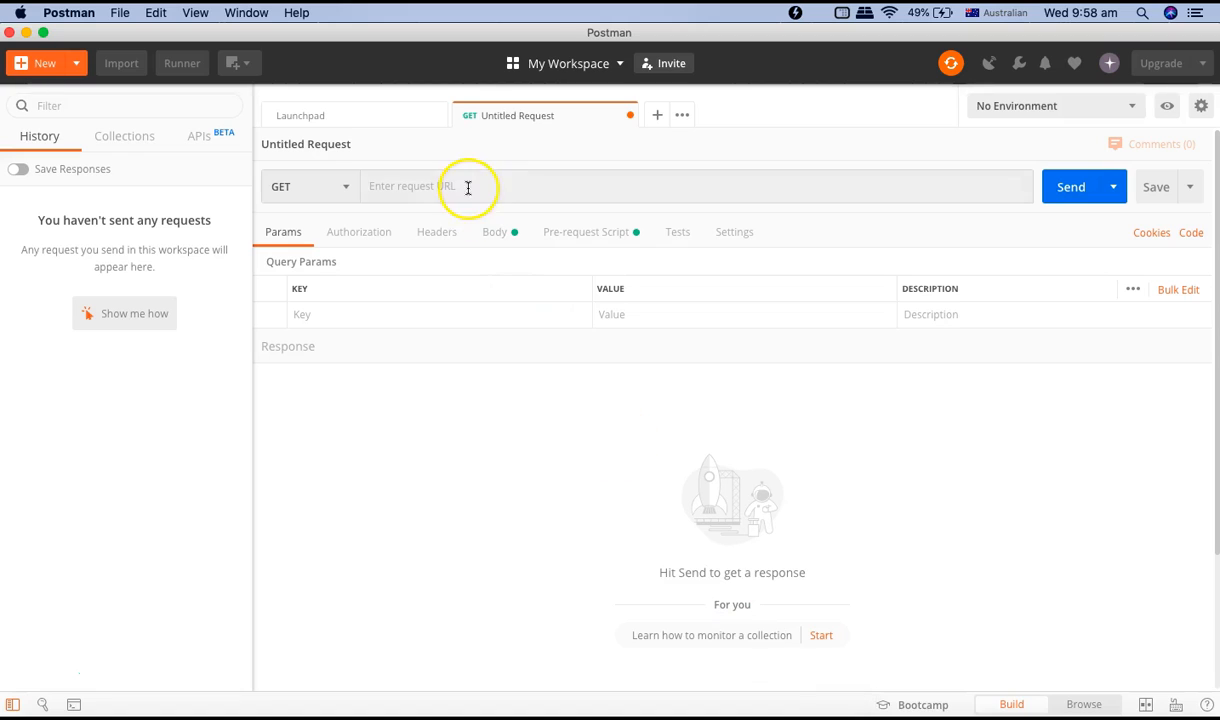
click(630, 115)
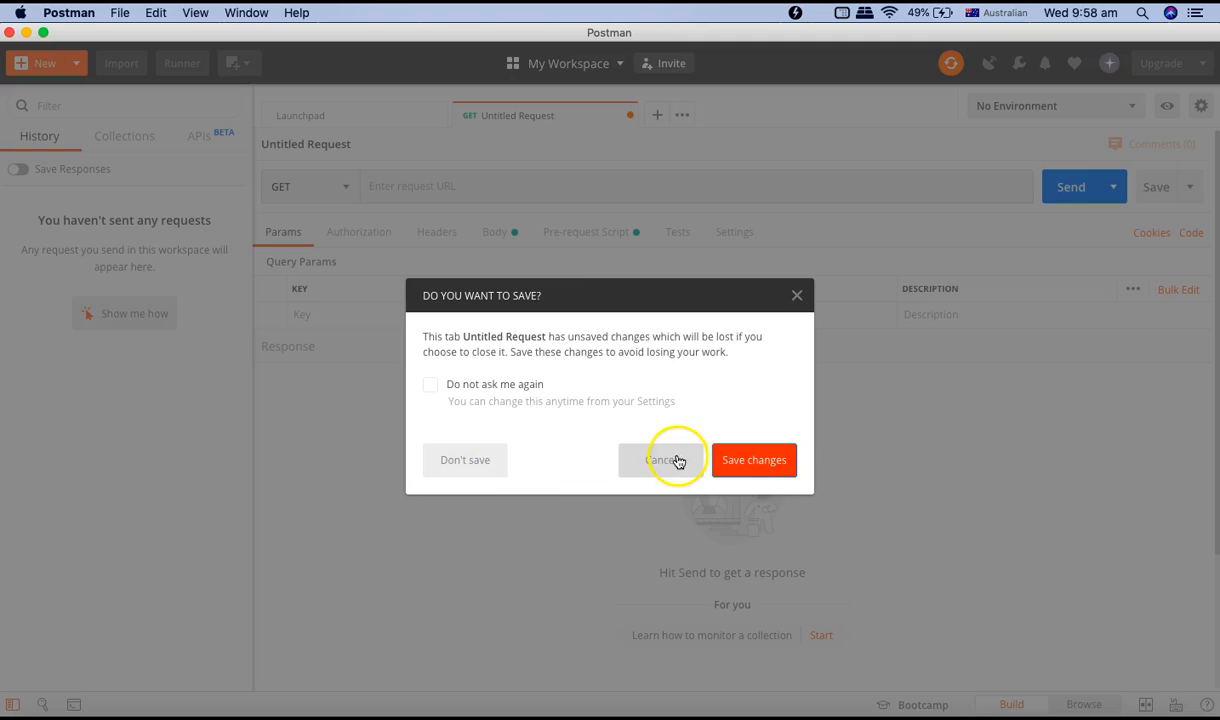
click(467, 461)
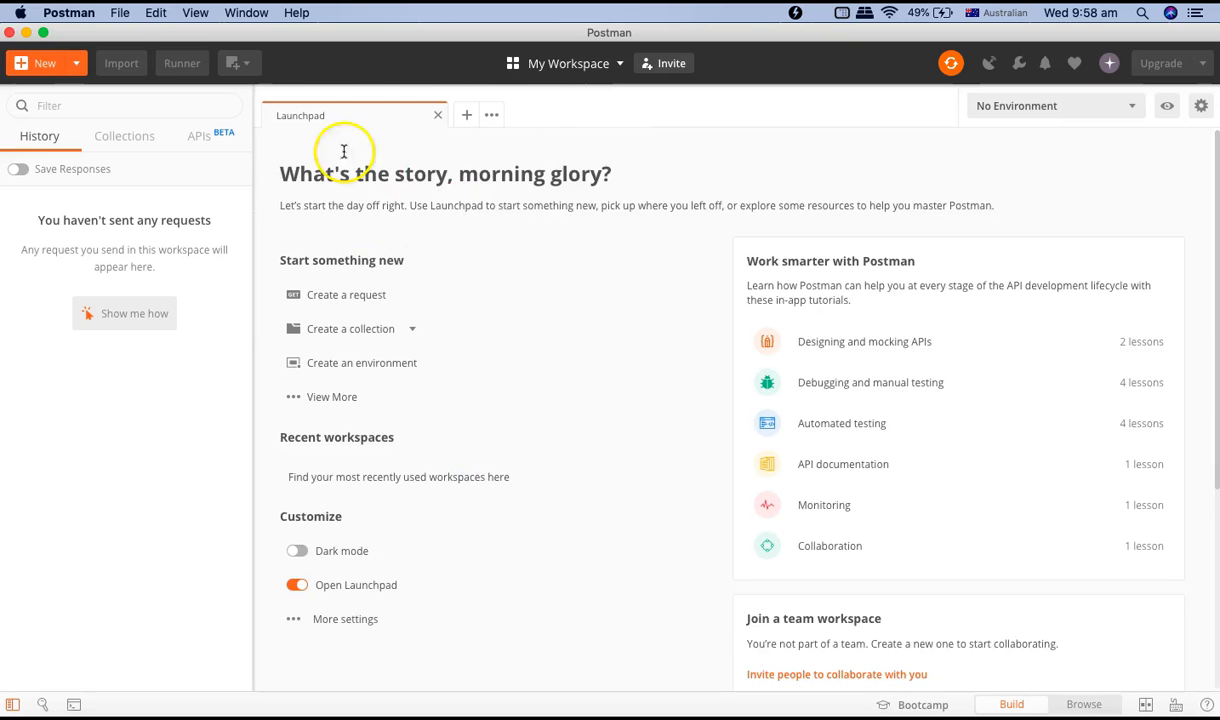
click(295, 587)
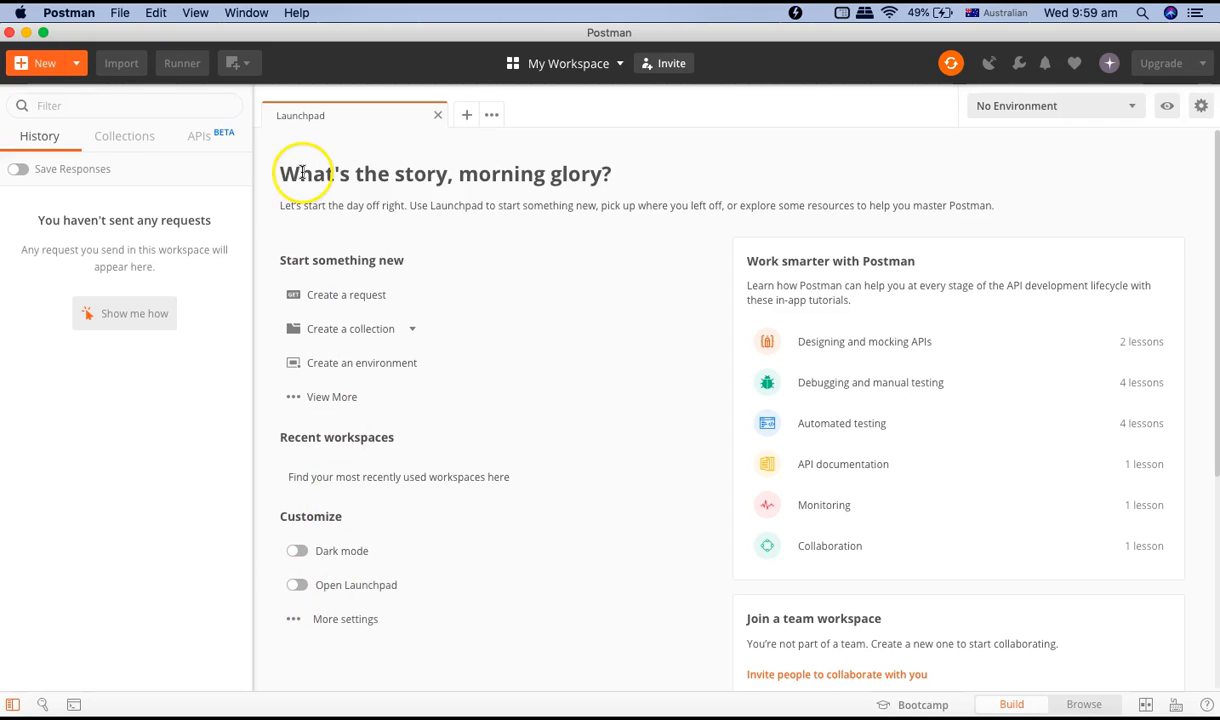
Open a new request from the Launchpad and close its tab again.
click(331, 302)
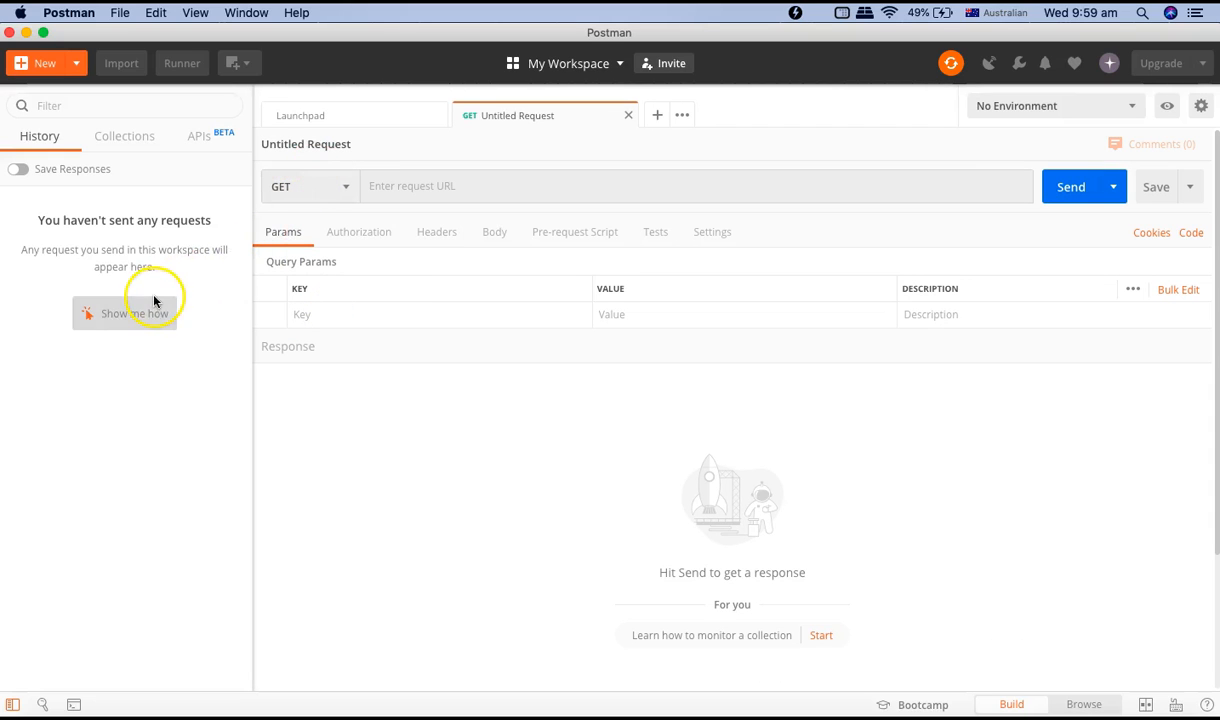
click(629, 116)
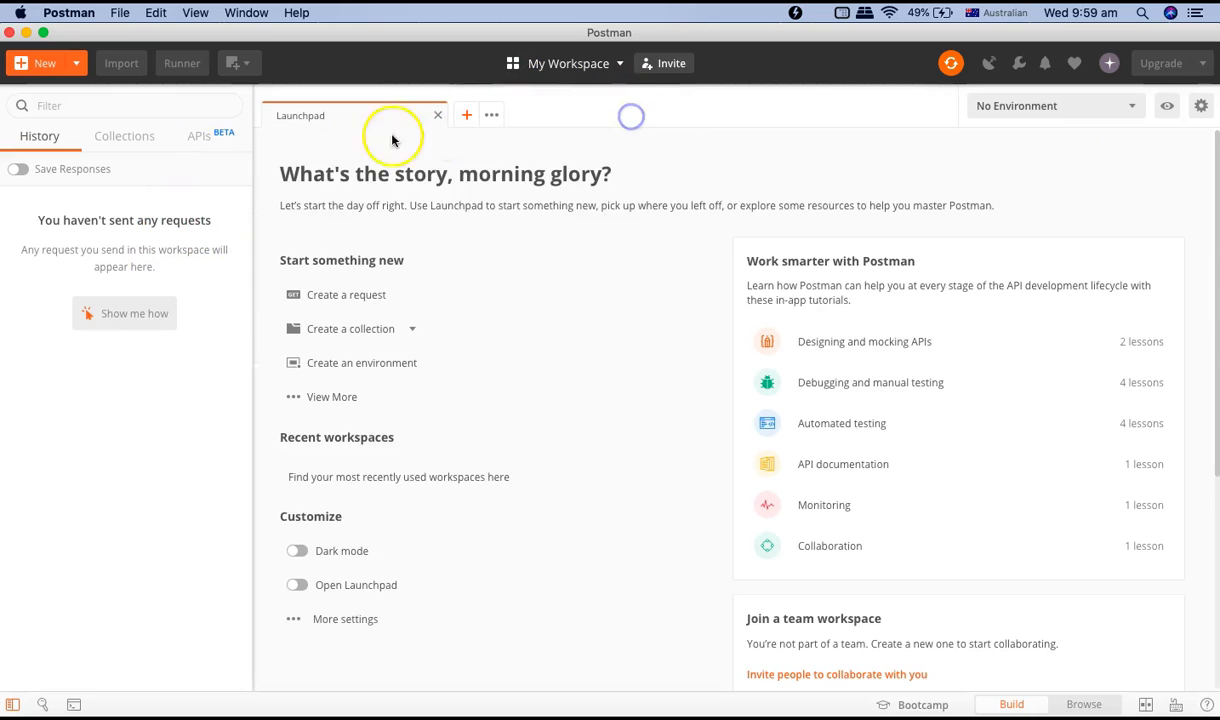
Create a new request named Shuffle cards with the description Shuffle cards.
click(76, 63)
click(62, 119)
click(488, 259)
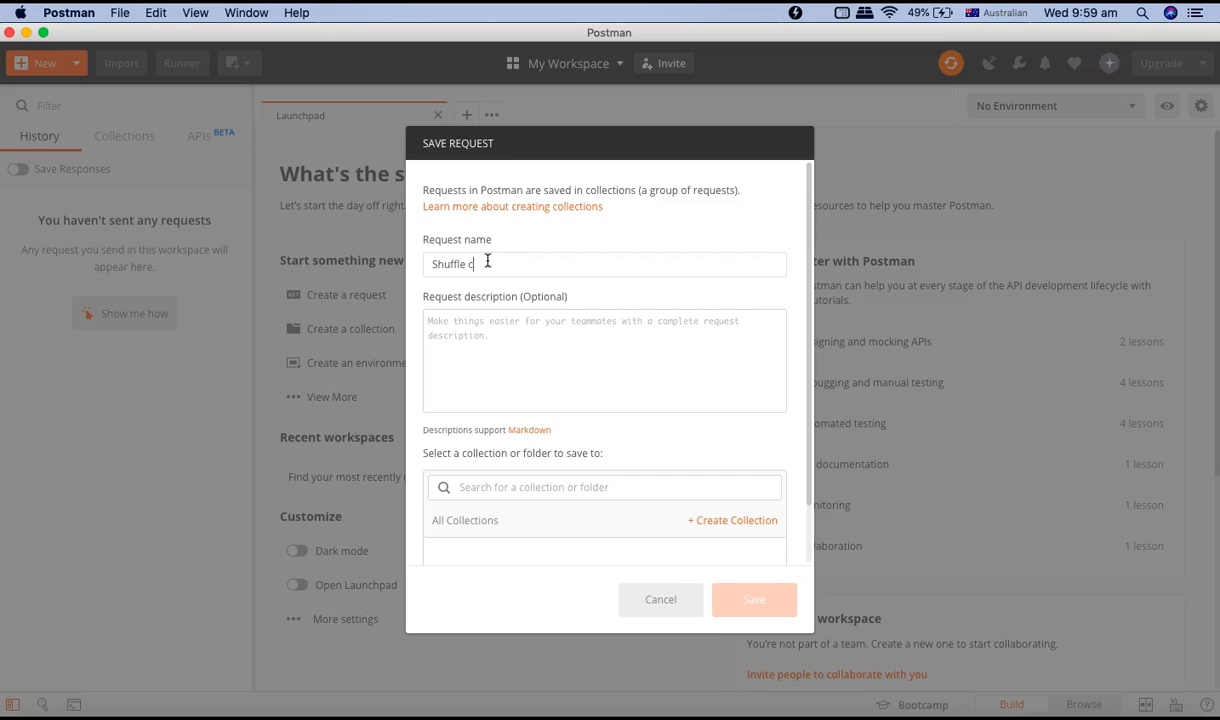
click(482, 335)
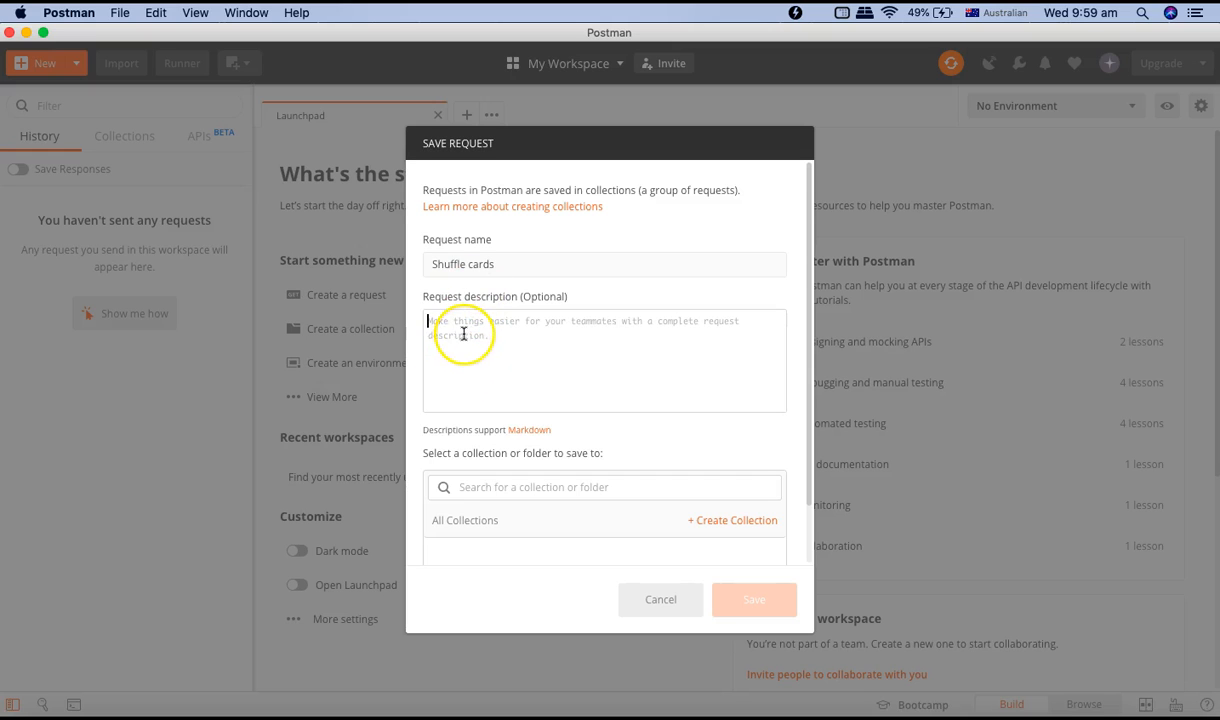
text(Sh)
text(uffle cards)
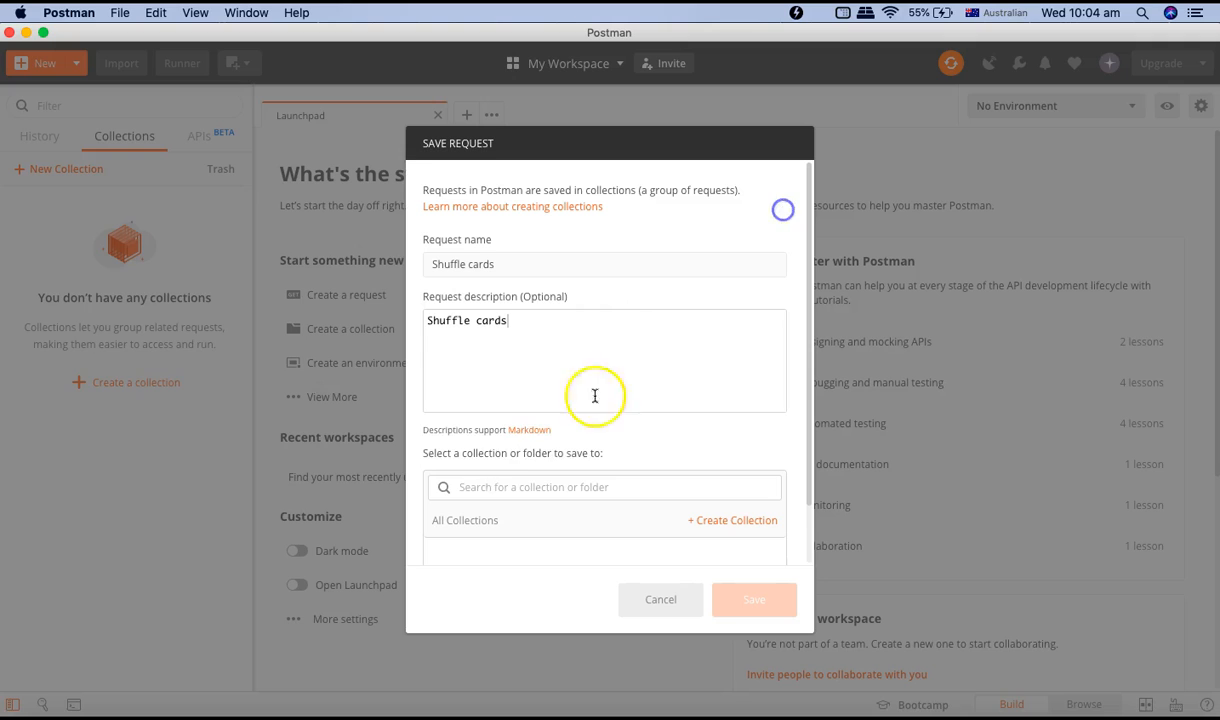
Create a new collection named ShuffleDeck and save the request into it.
click(487, 488)
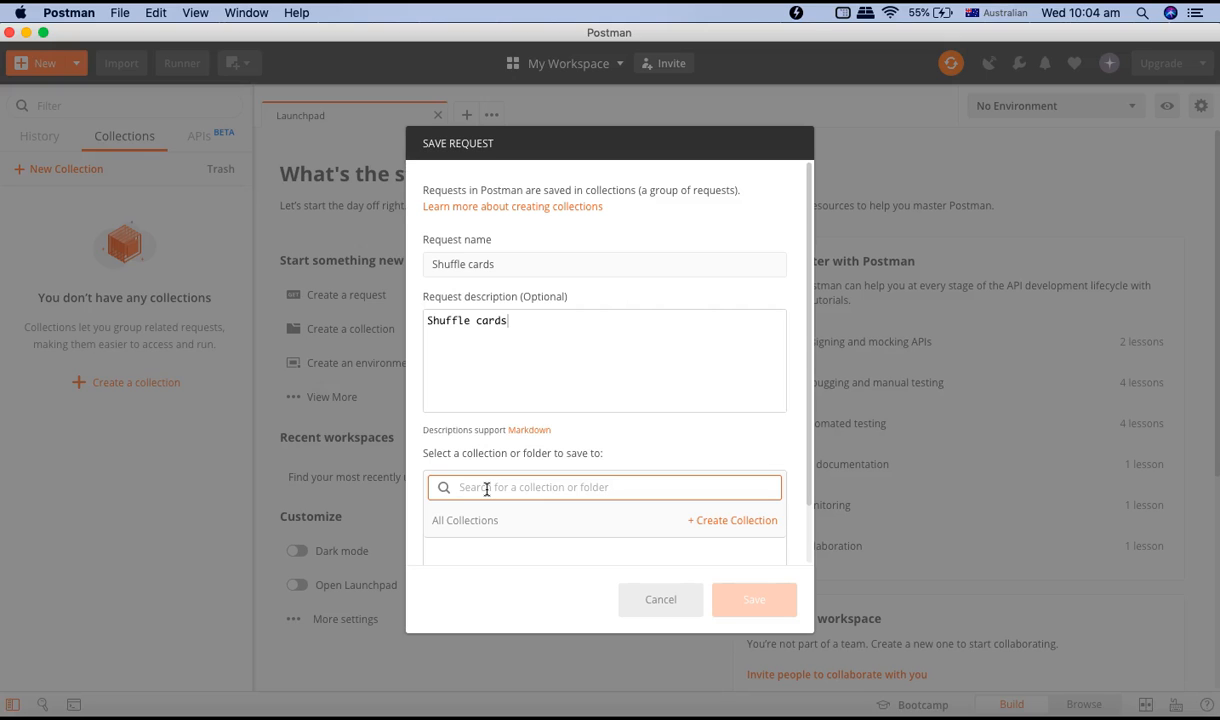
click(697, 520)
click(493, 551)
text(De)
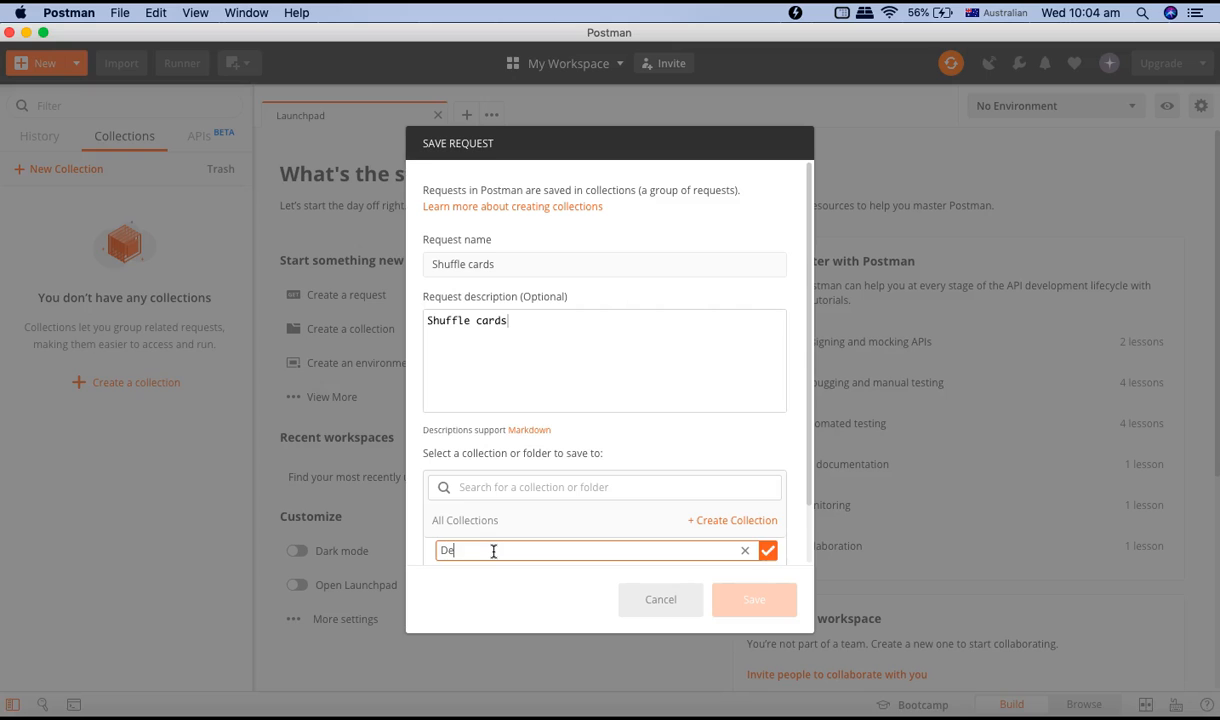
key(BackSpace)
key(BackSpace)
text(ShuffleDeck)
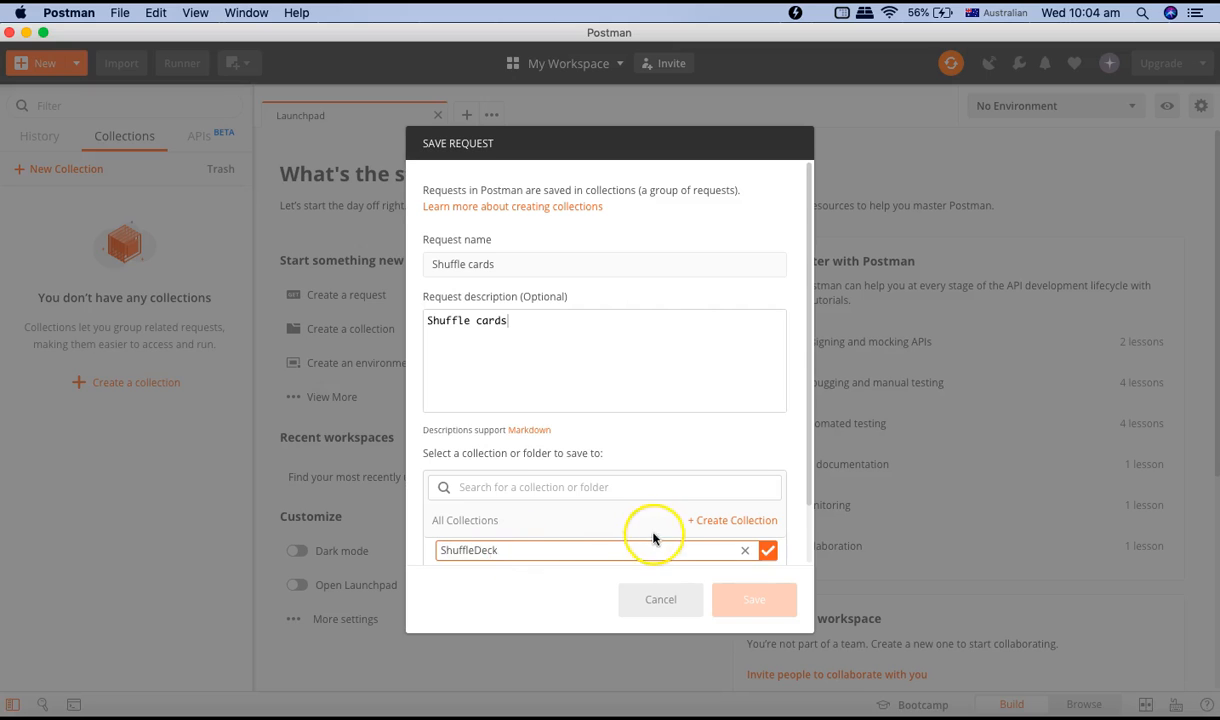
click(777, 558)
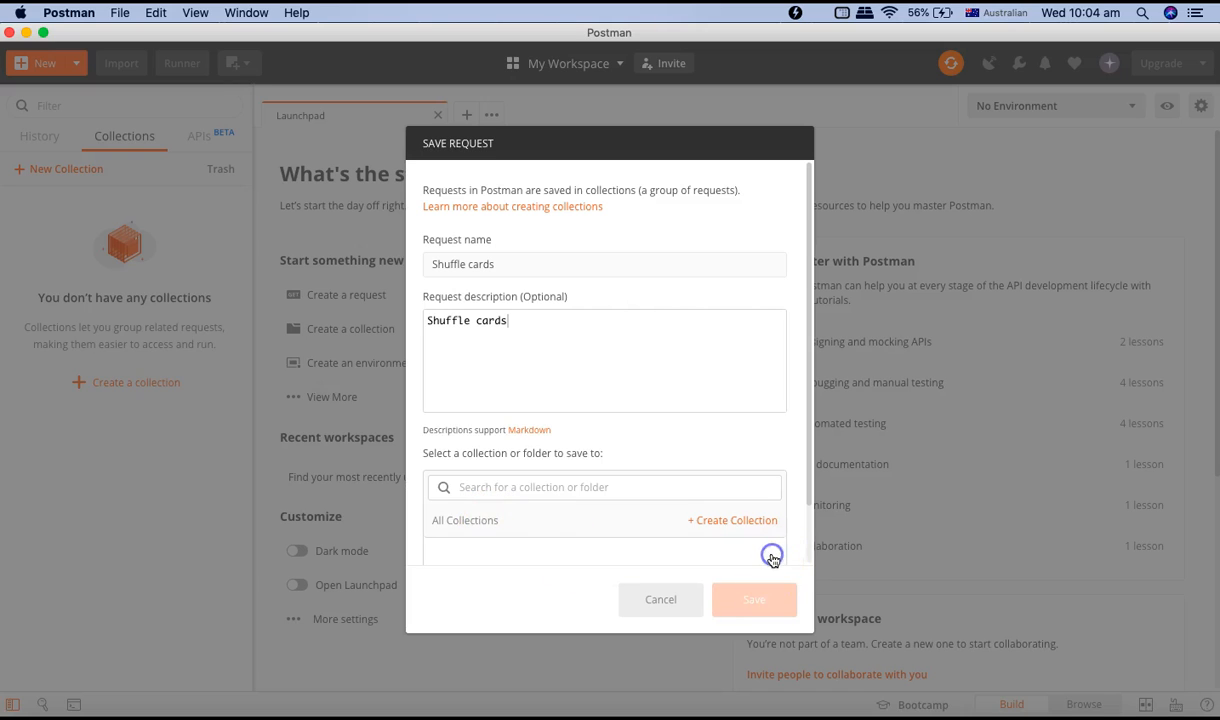
click(754, 600)
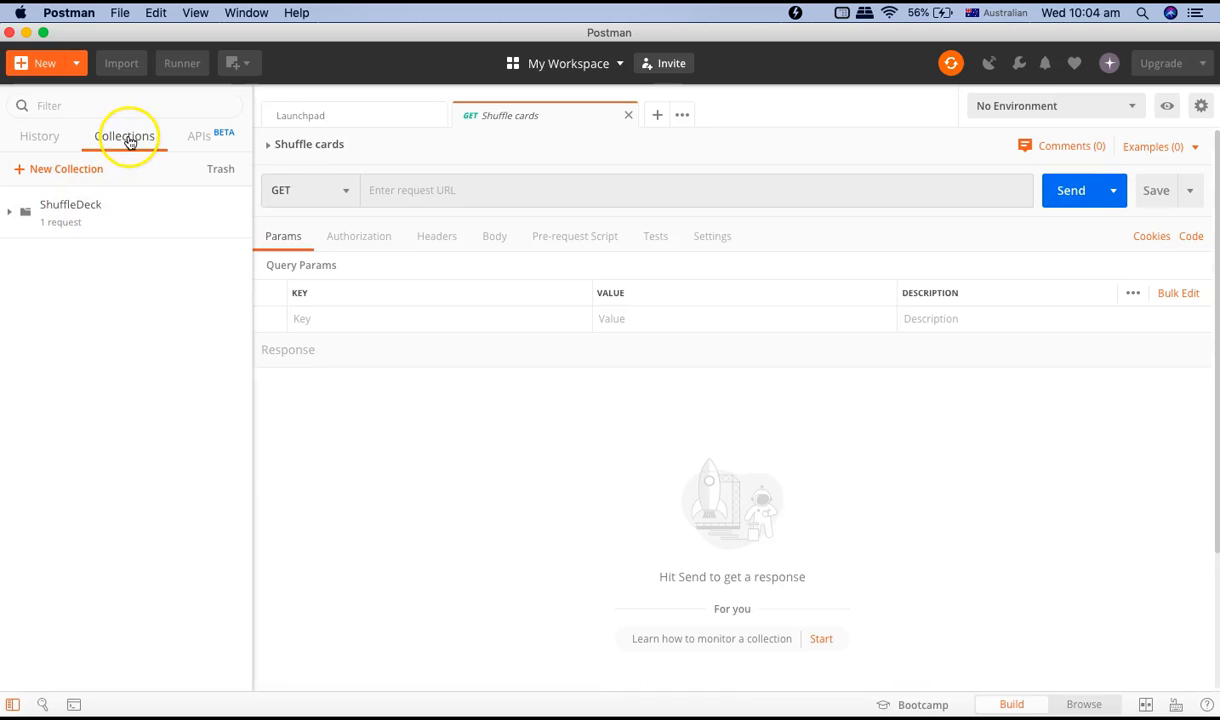
Expand the ShuffleDeck collection and turn on Save Responses in the History panel.
click(9, 212)
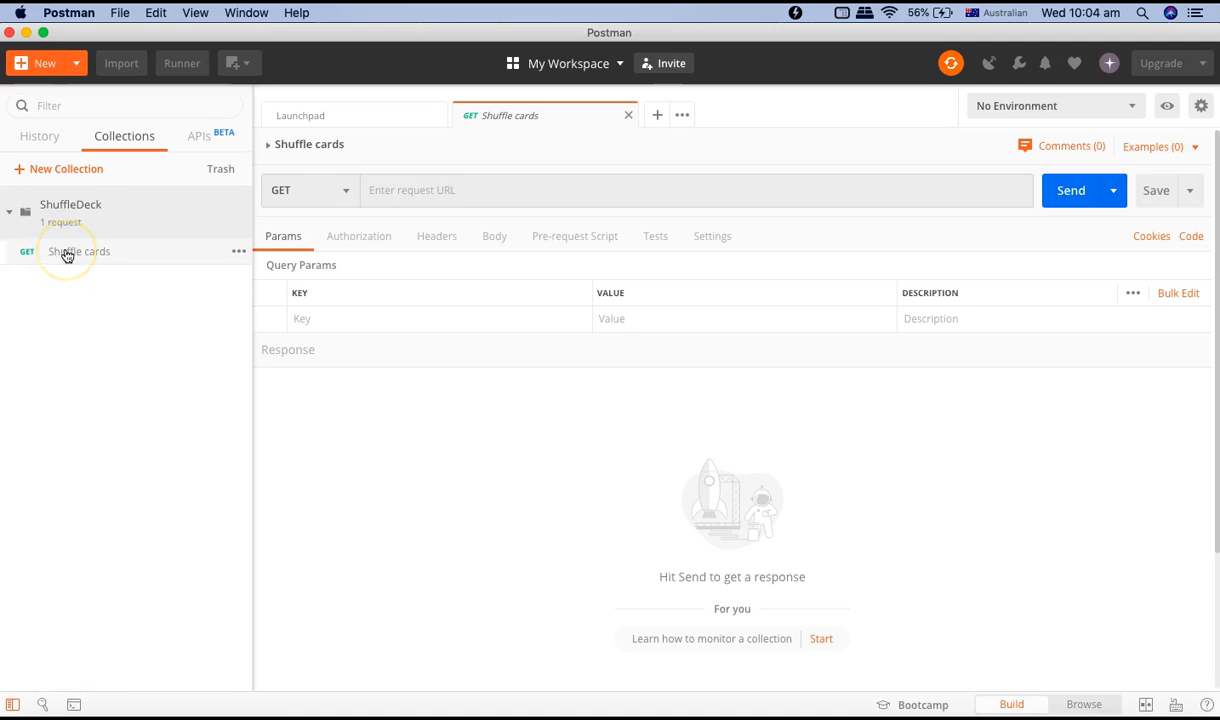
click(39, 134)
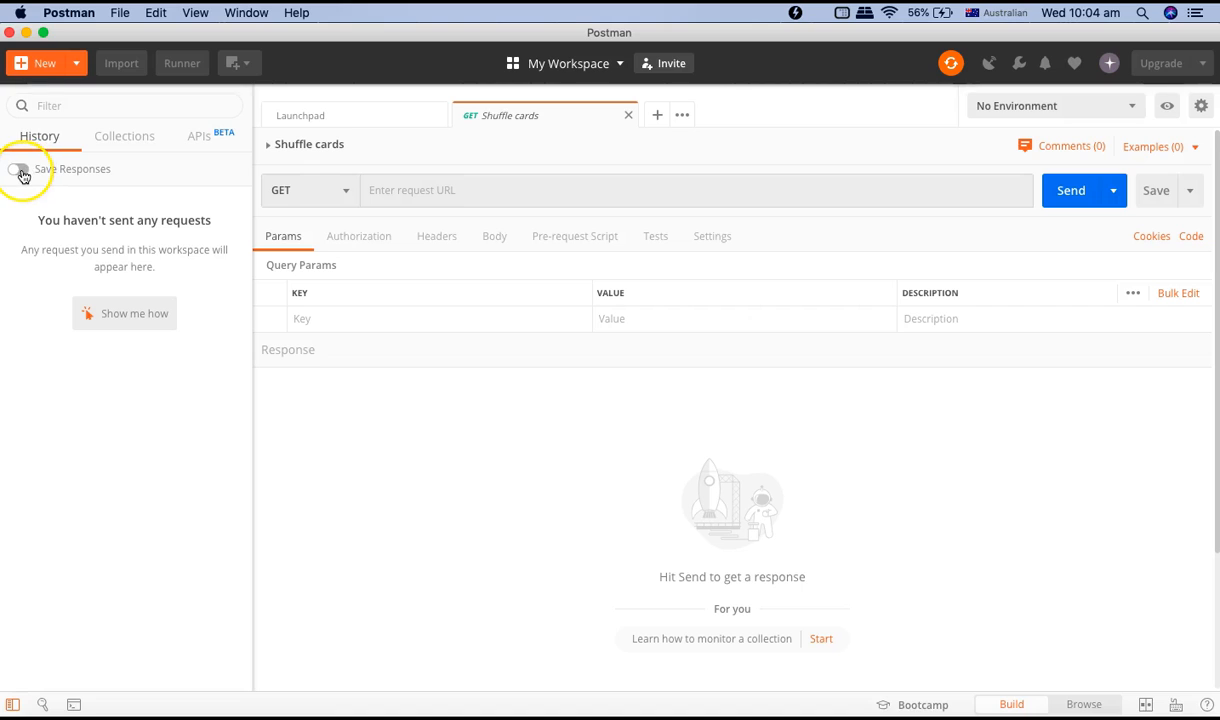
click(22, 171)
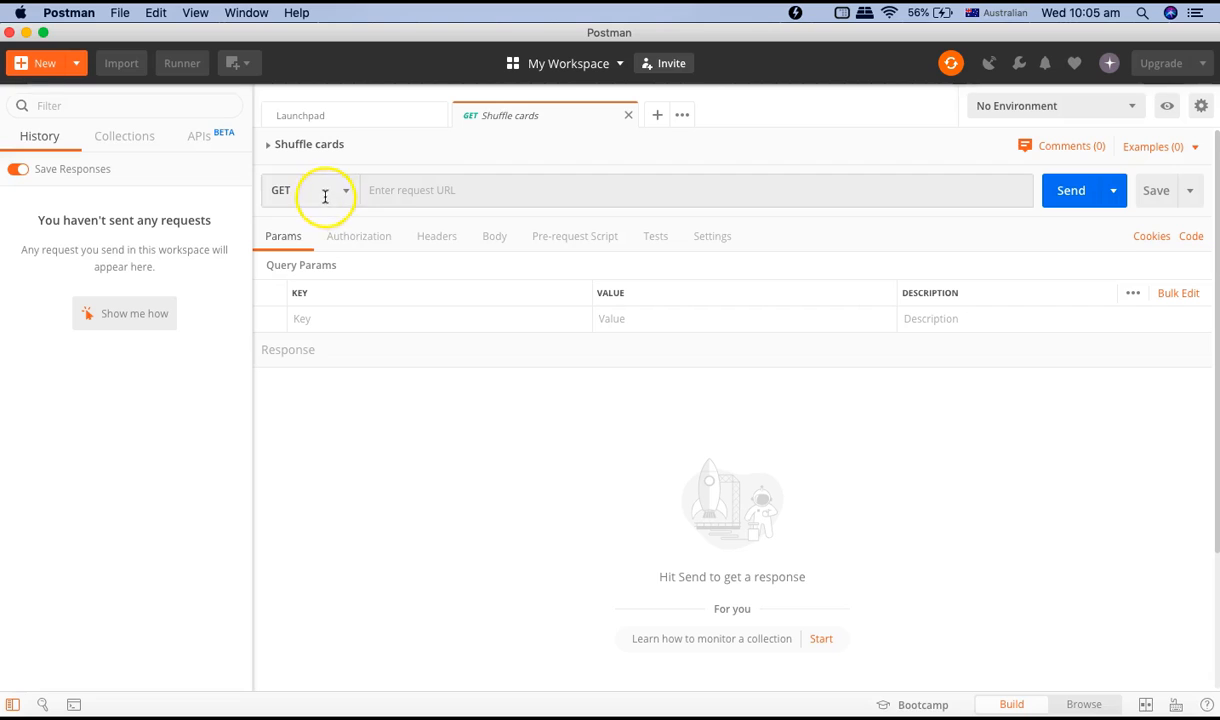
Paste the copied shuffle URL into the Shuffle cards request URL field.
click(269, 148)
click(269, 148)
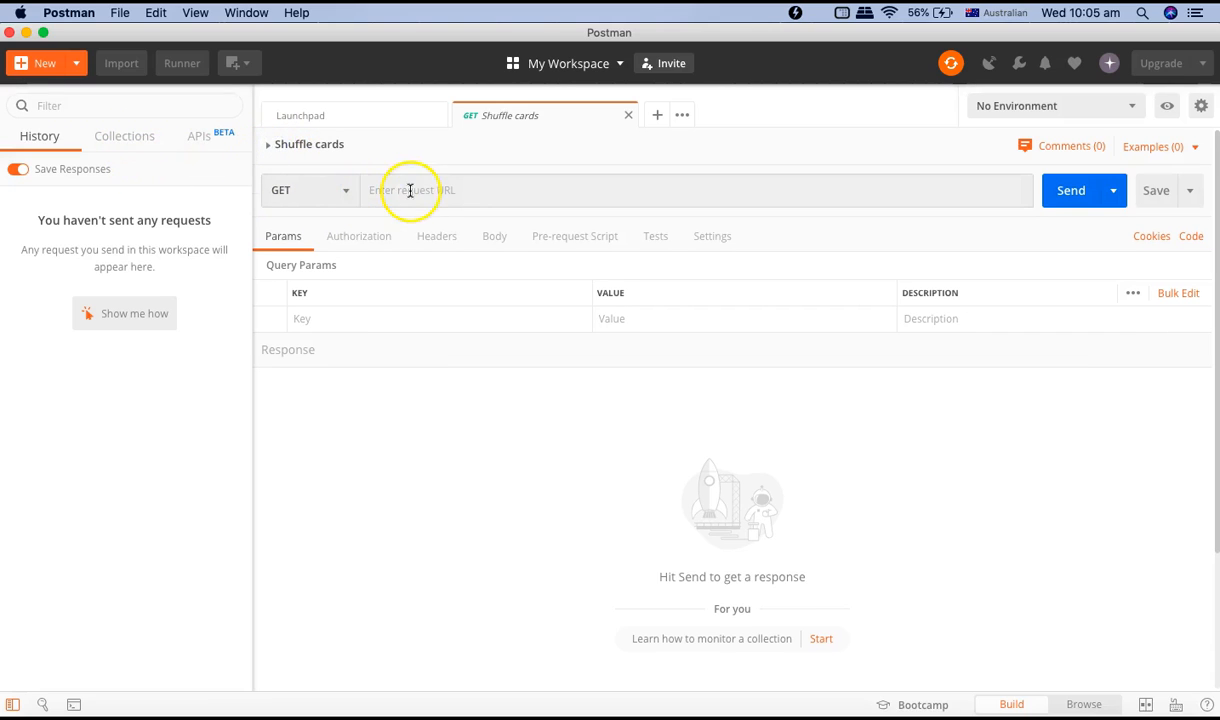
click(410, 190)
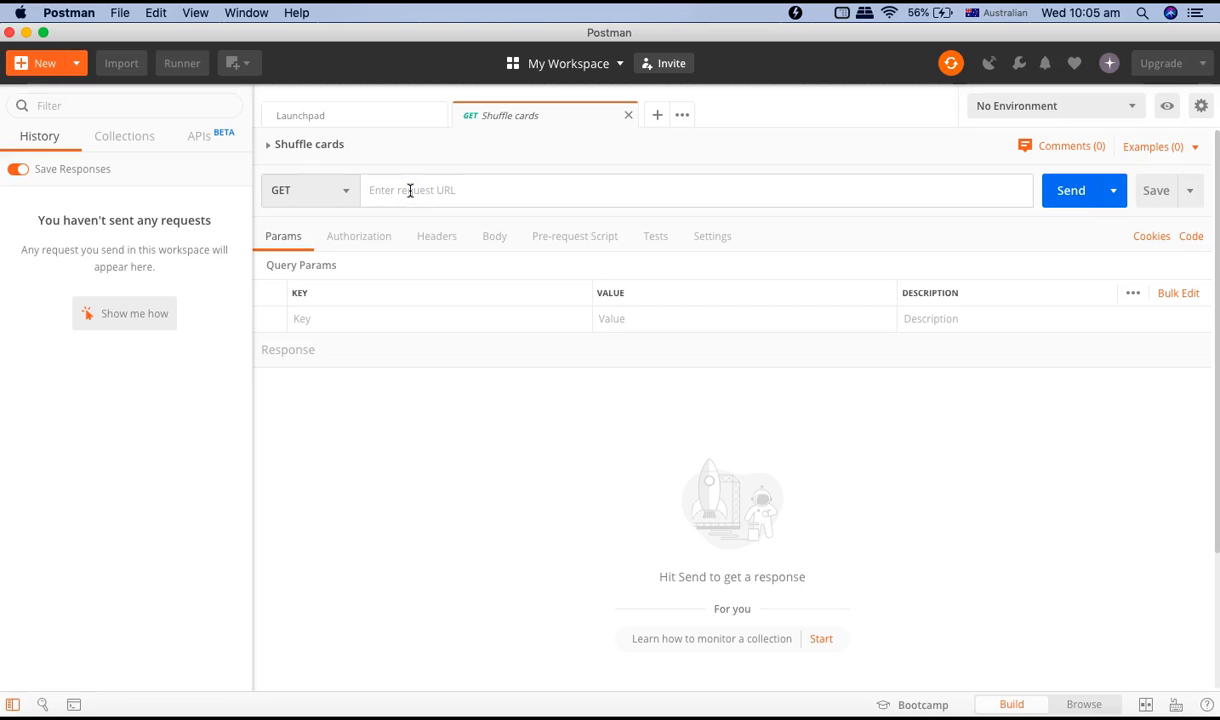
text(https://deckofcardsapi.com/api/deck/new/shuffle/?deck_count=1)
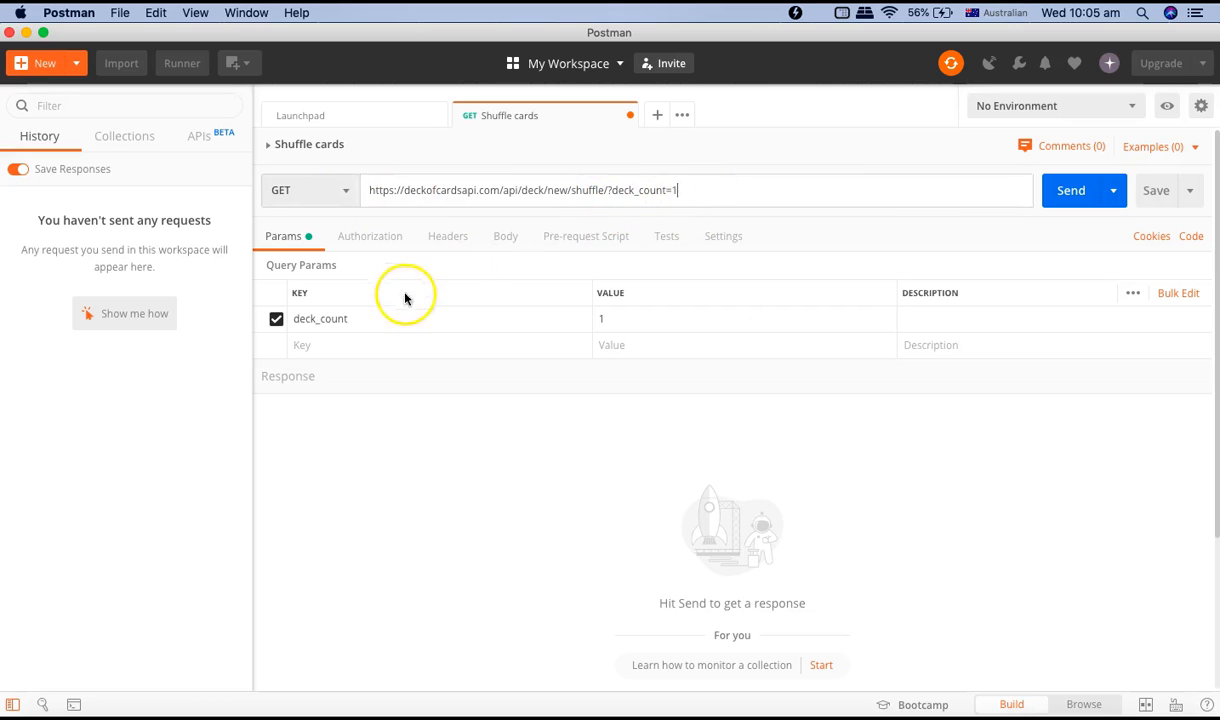
Examine the pasted URL and its deck_count query parameter.
drag(679, 190, 405, 192)
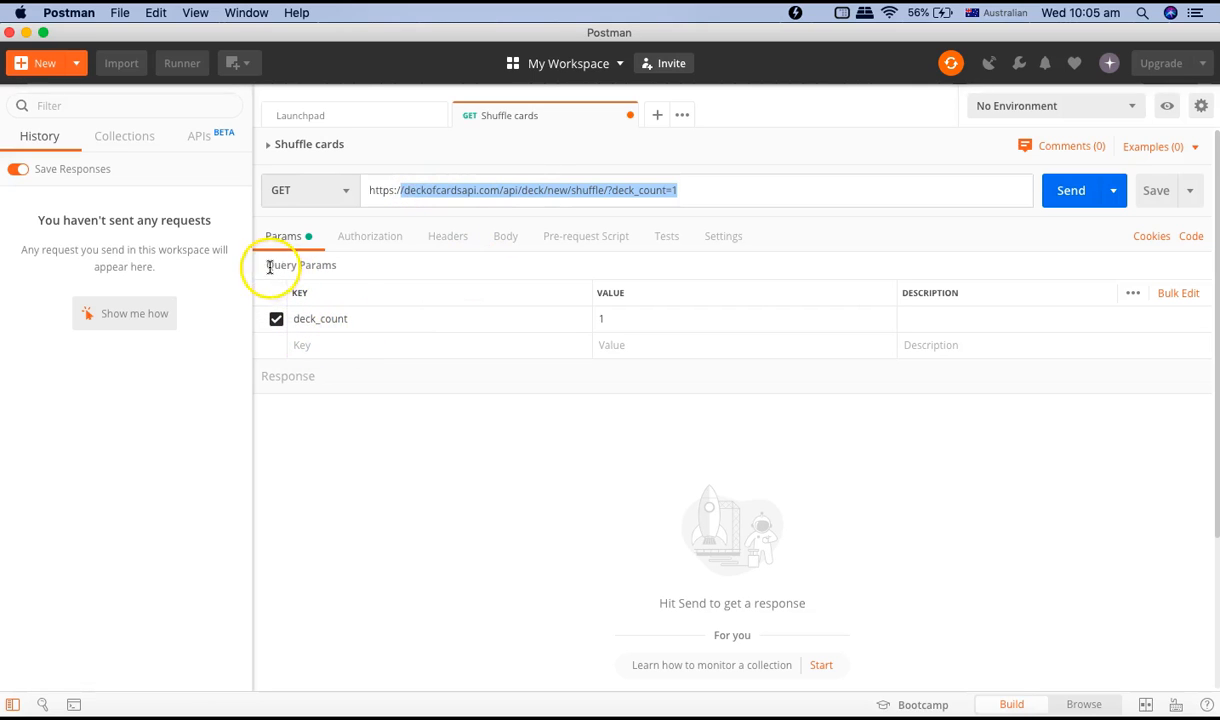
click(610, 190)
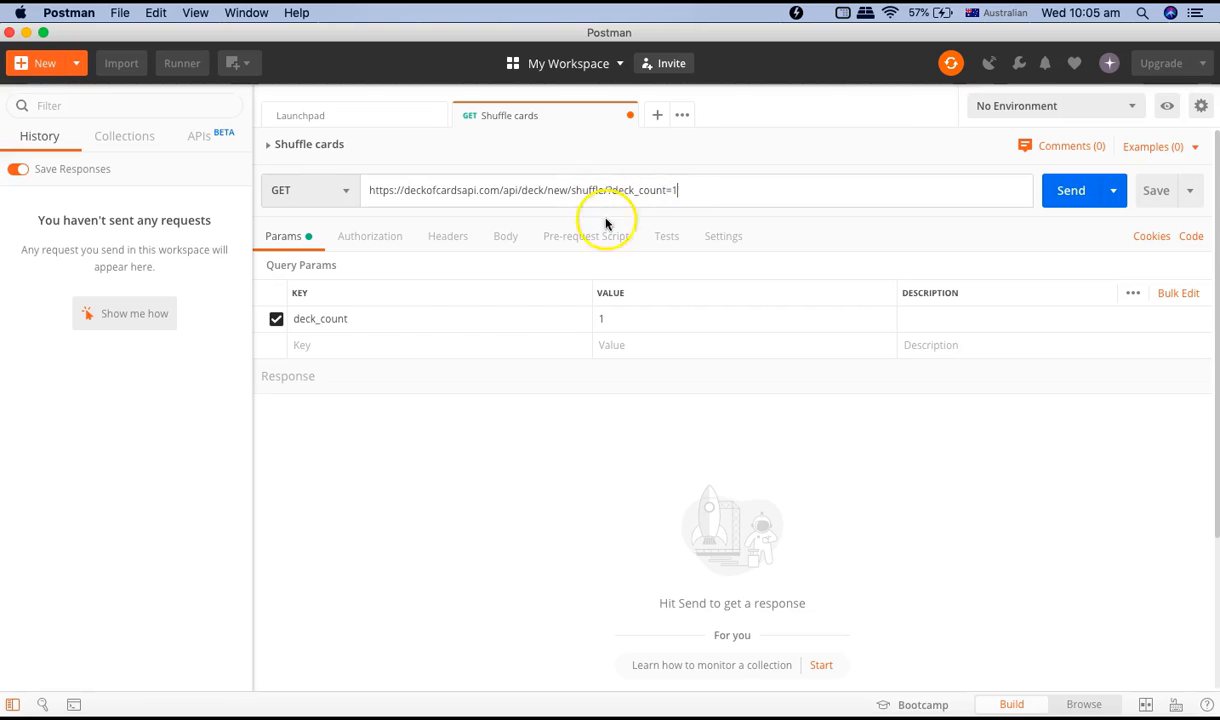
click(684, 155)
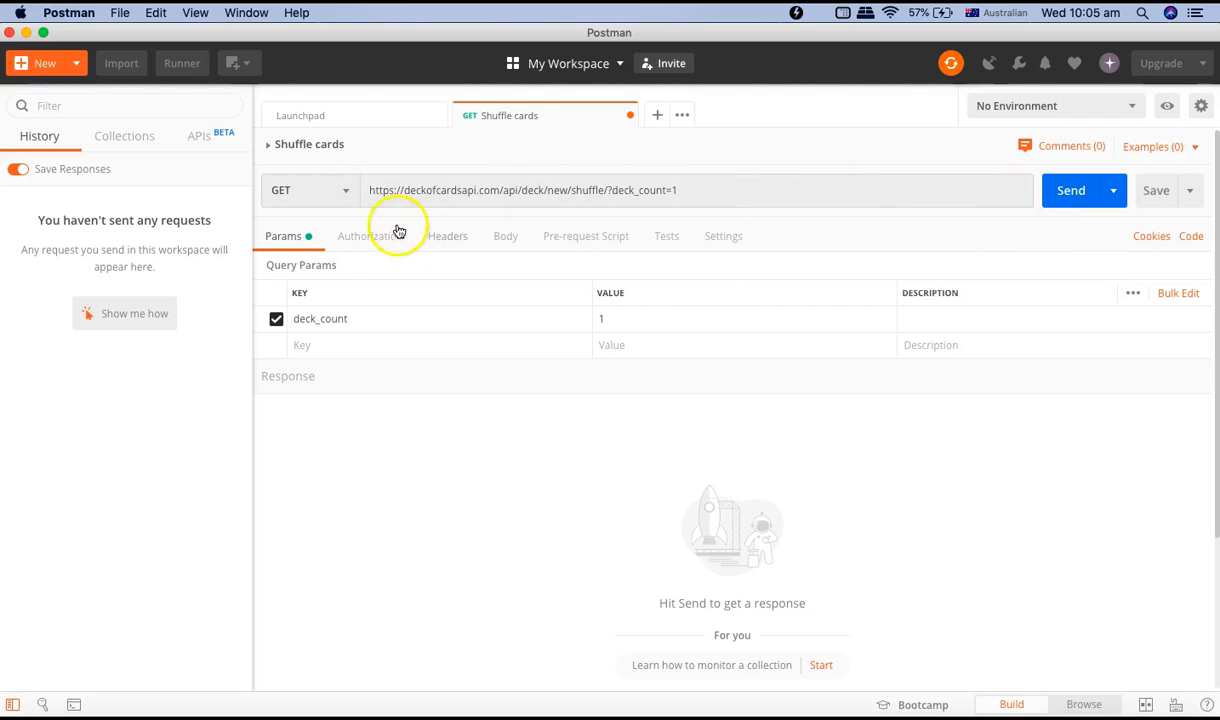
Review the available request methods and keep the request method as GET with the Params view shown.
click(348, 197)
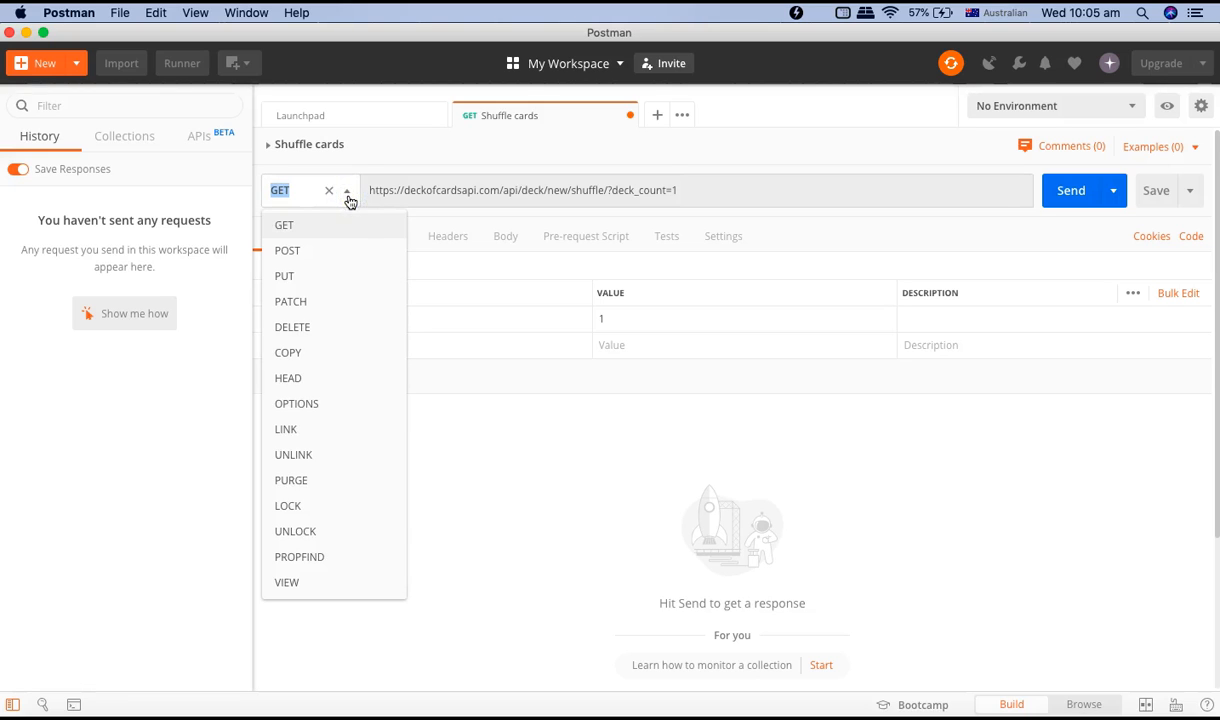
click(337, 227)
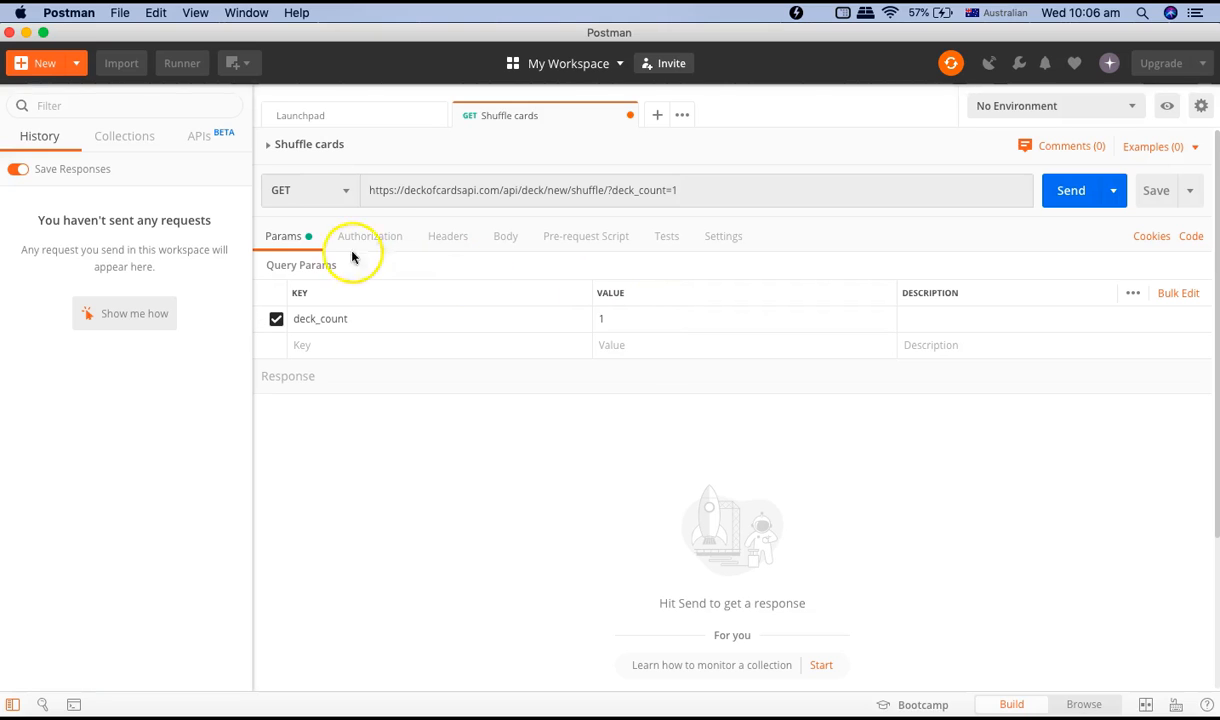
click(384, 240)
click(290, 238)
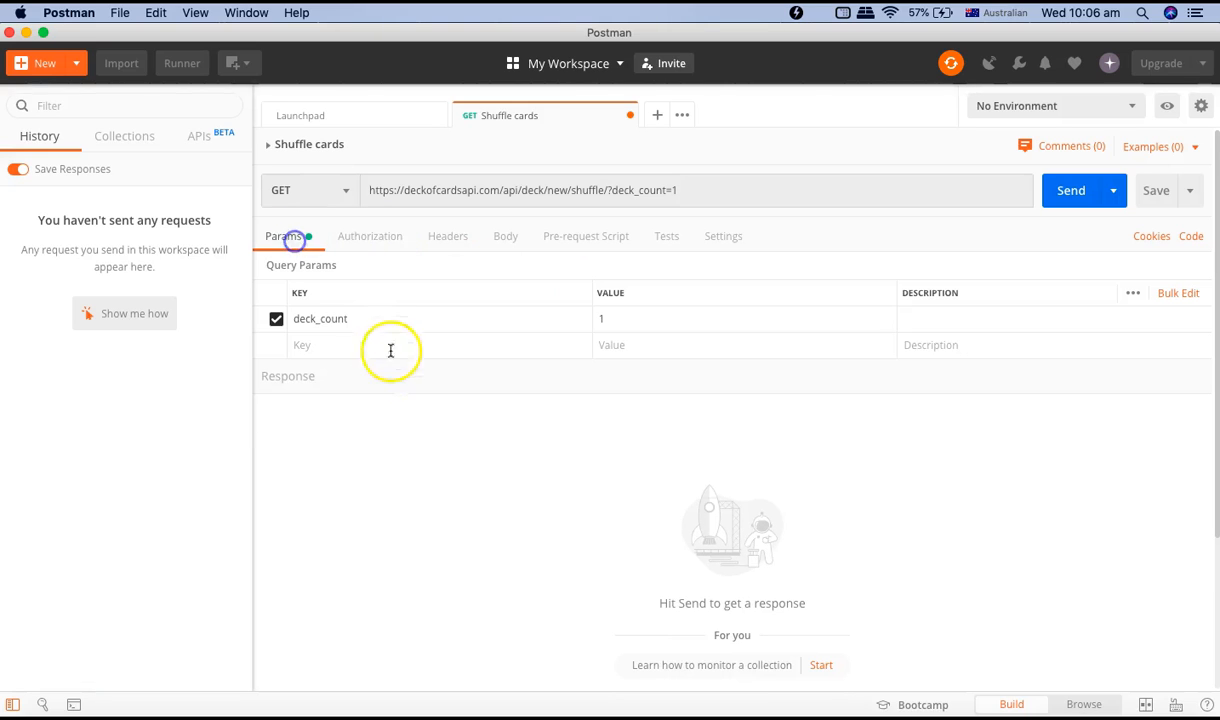
key(alt+p)
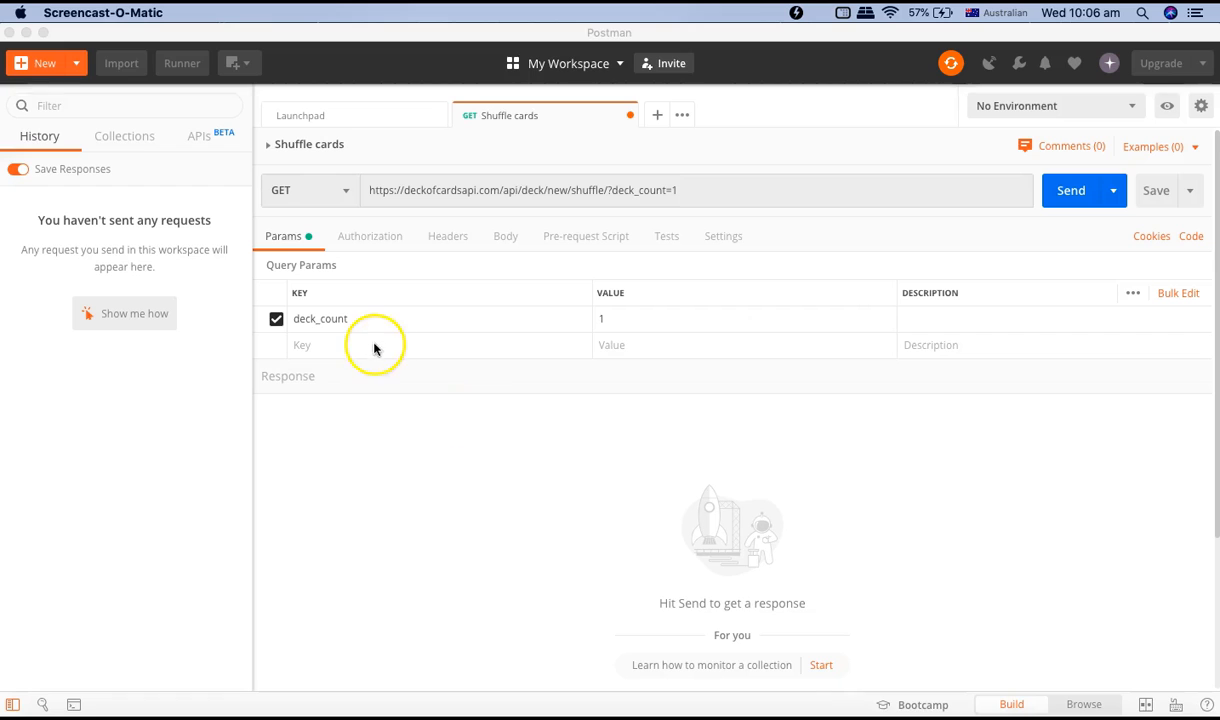
Switch to the browser and examine the documentation's example response for the shuffle endpoint.
click(733, 702)
click(320, 332)
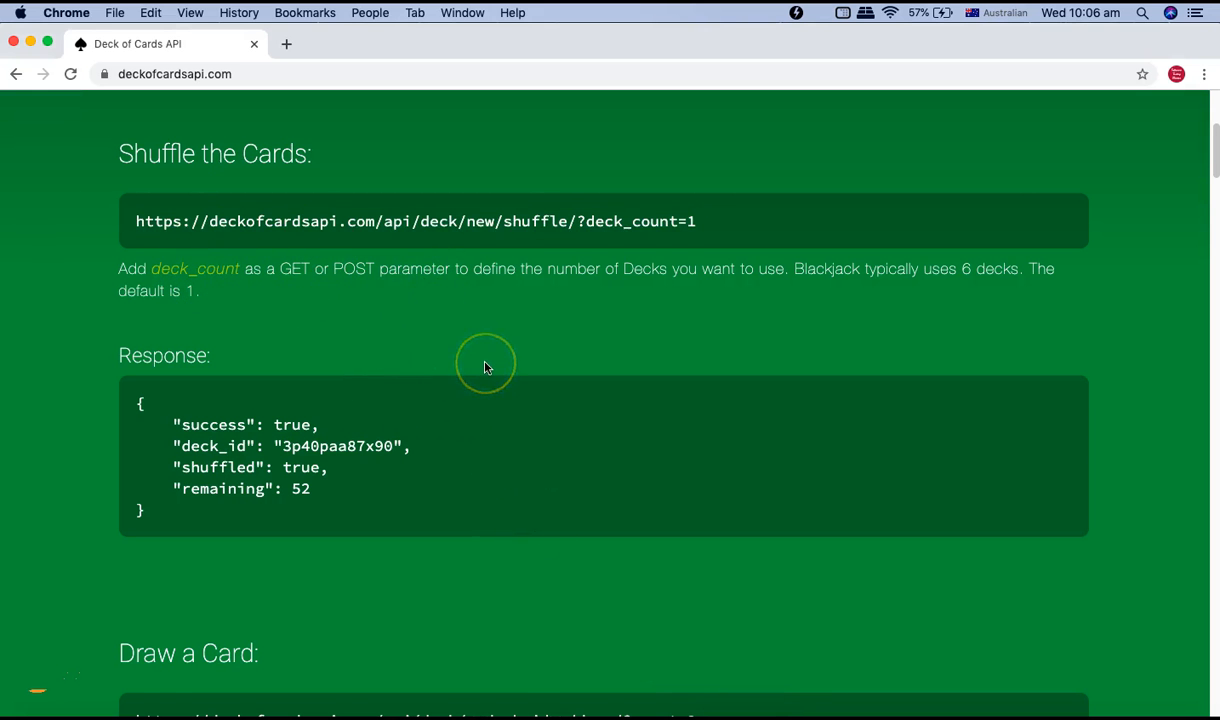
scroll(485, 367, down, 5)
scroll(487, 367, up, 4)
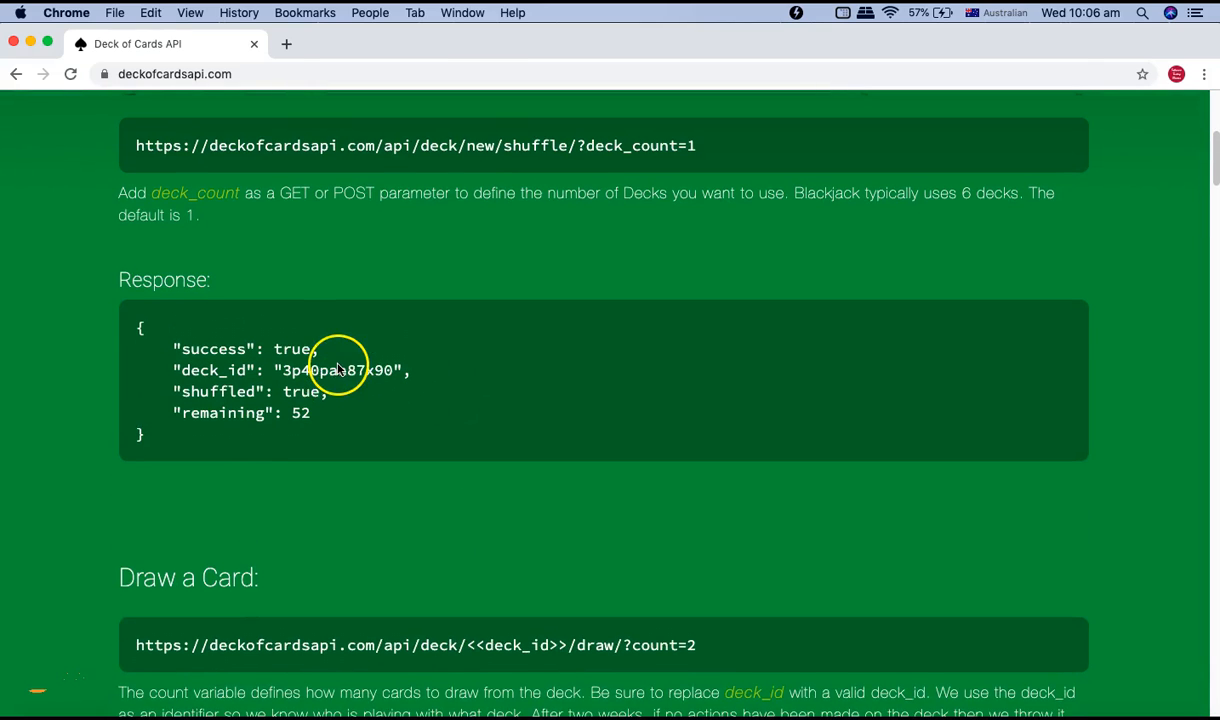
scroll(320, 360, up, 2)
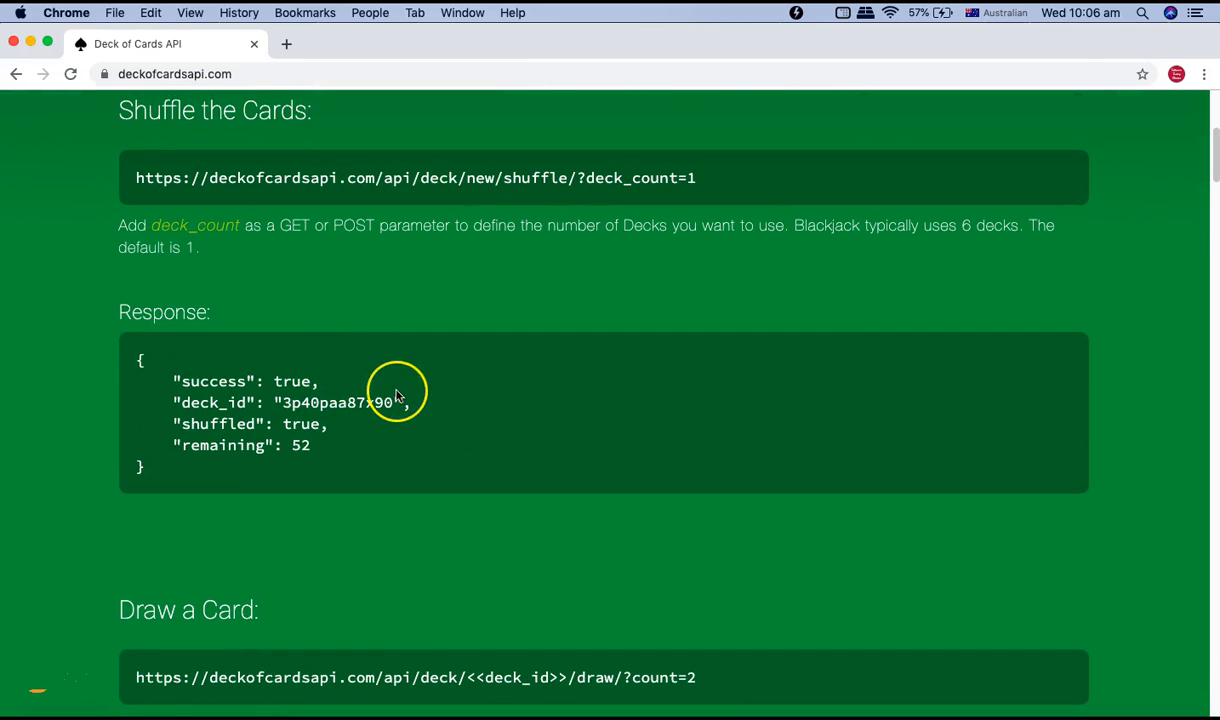
Switch back to Postman and send the Shuffle cards request.
click(836, 716)
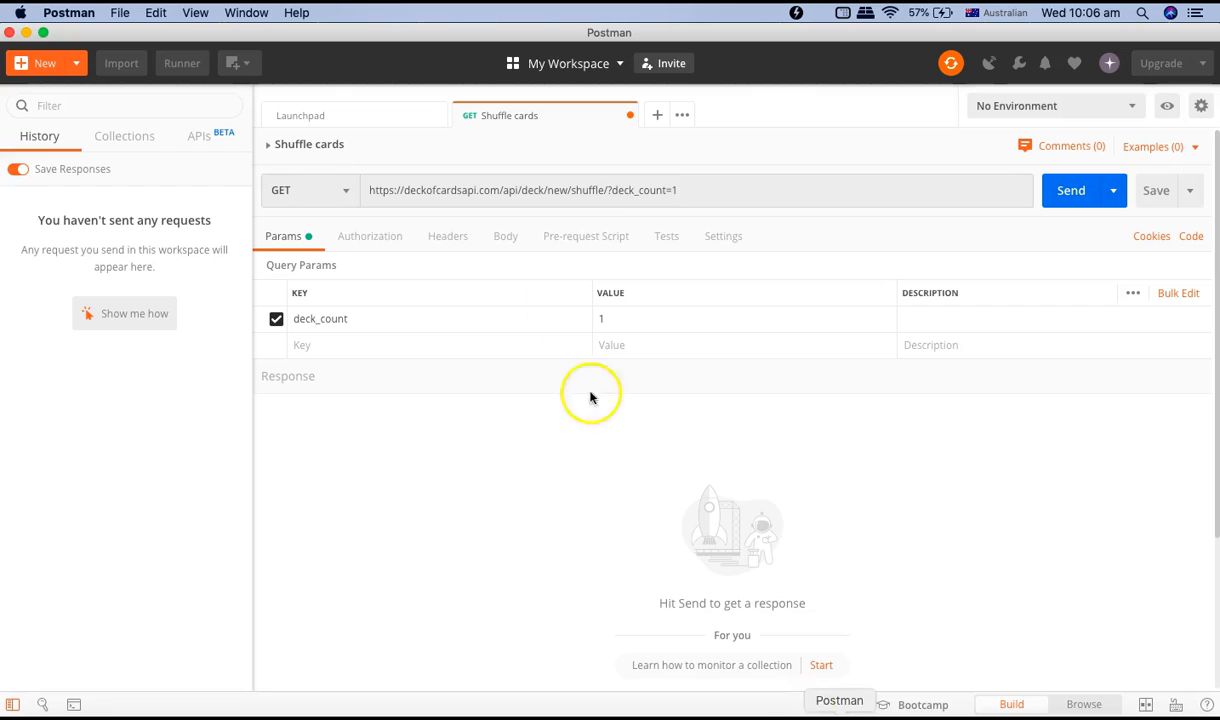
click(1065, 193)
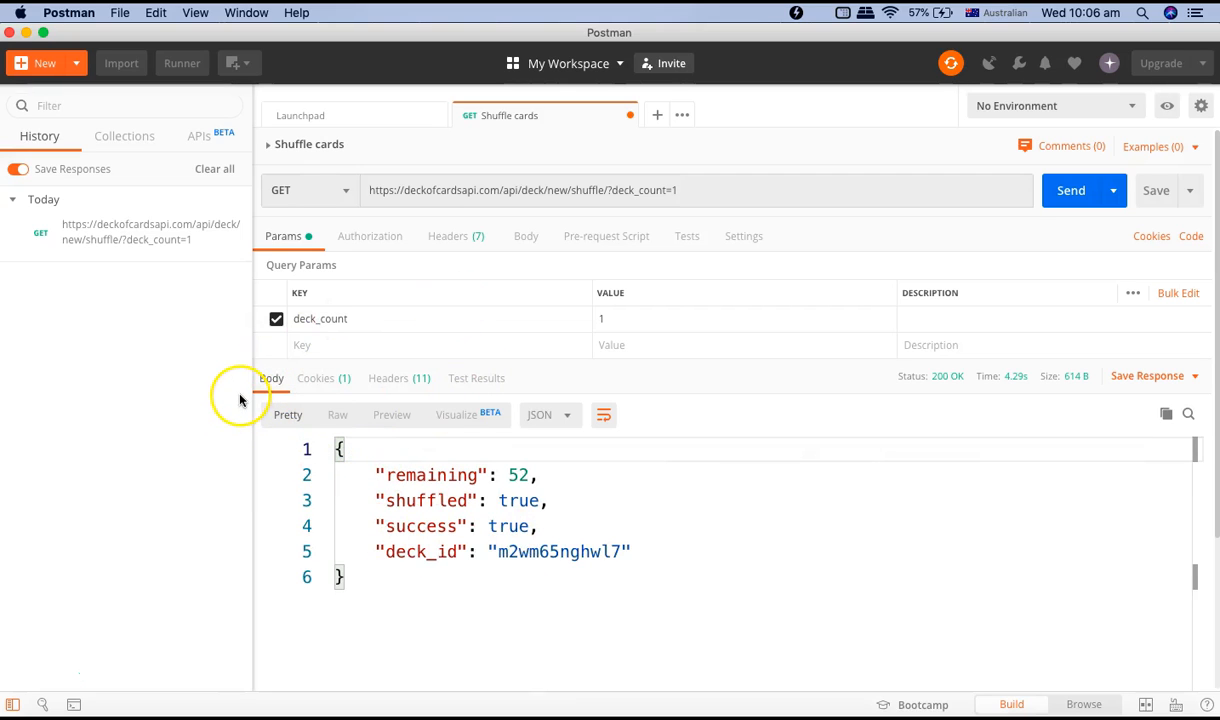
Examine the response status, timing breakdown and each field in the JSON response body.
mouse_move(945, 385)
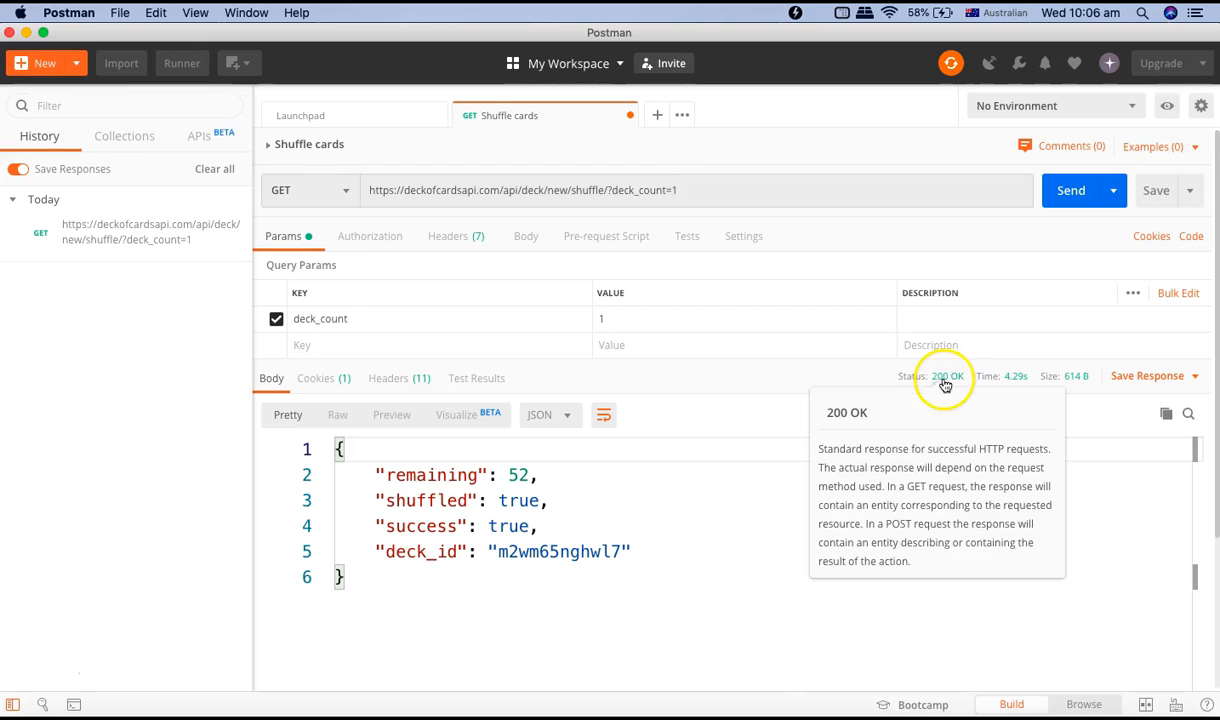
mouse_move(1011, 385)
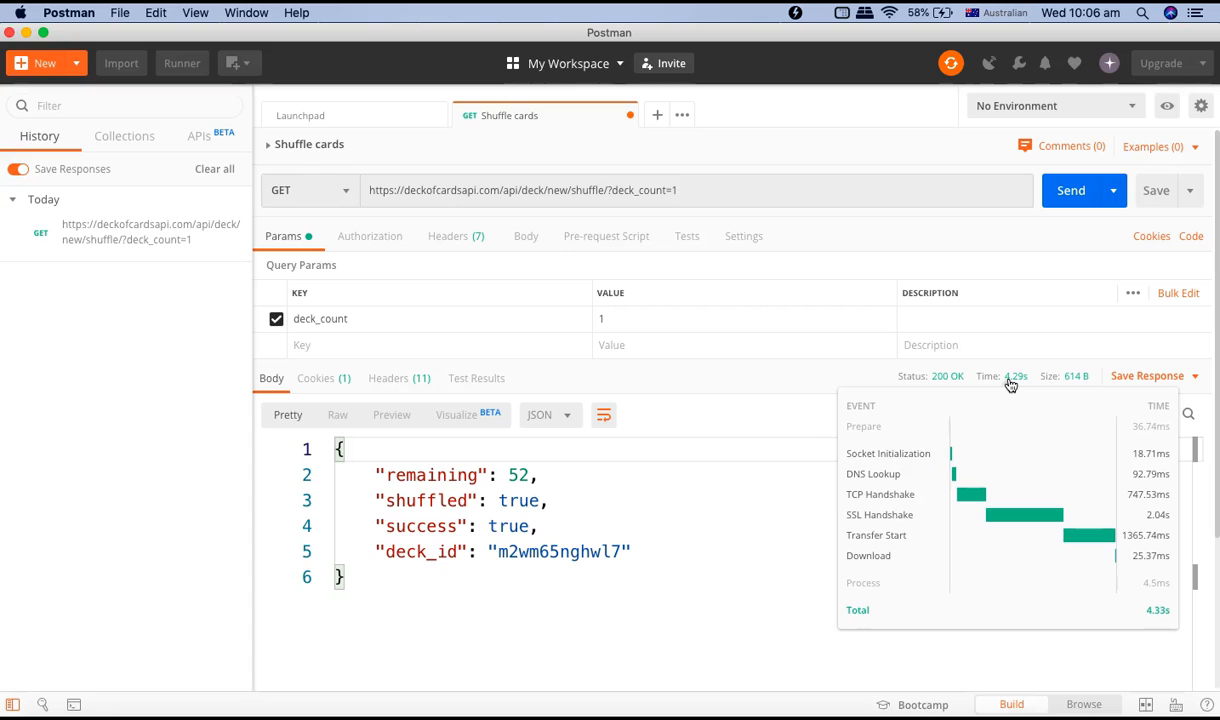
mouse_move(1073, 382)
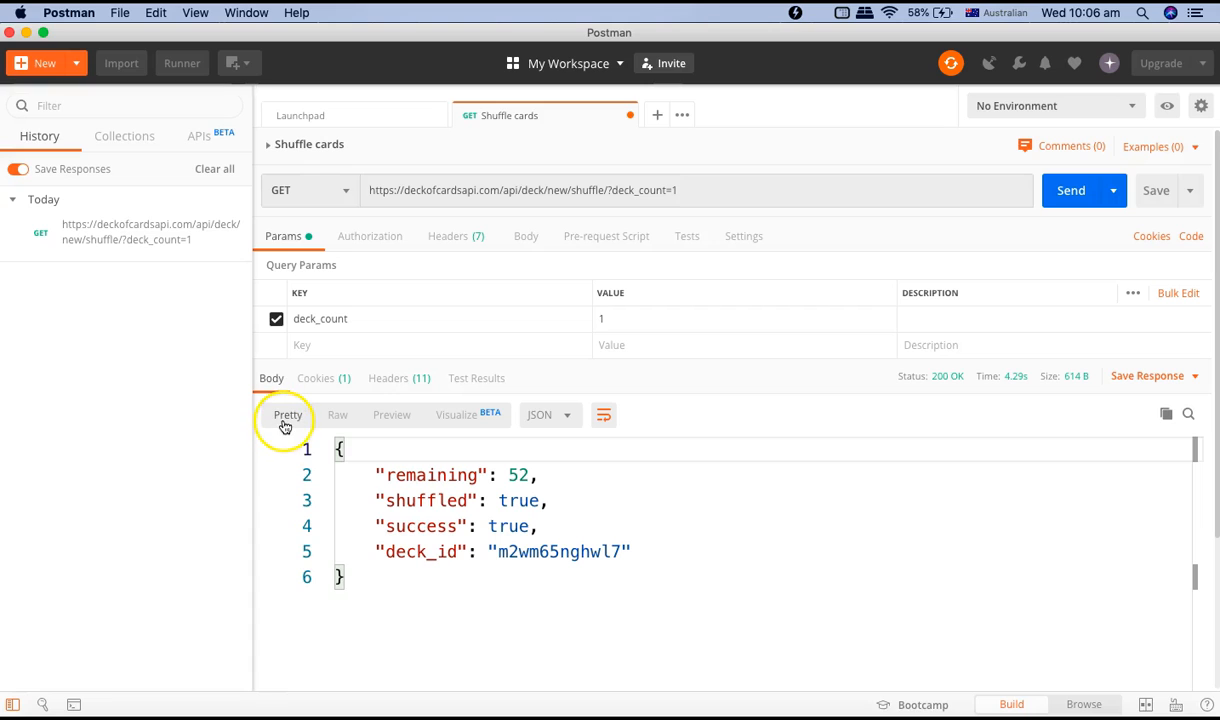
drag(357, 589, 338, 476)
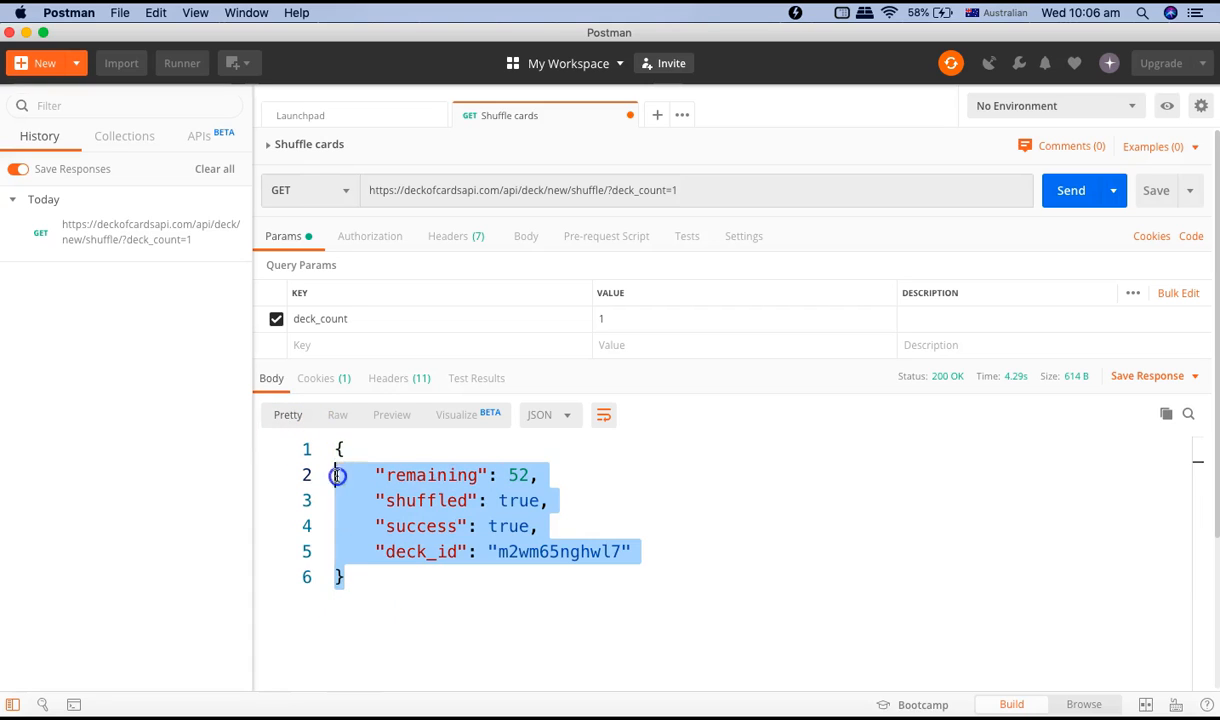
click(542, 476)
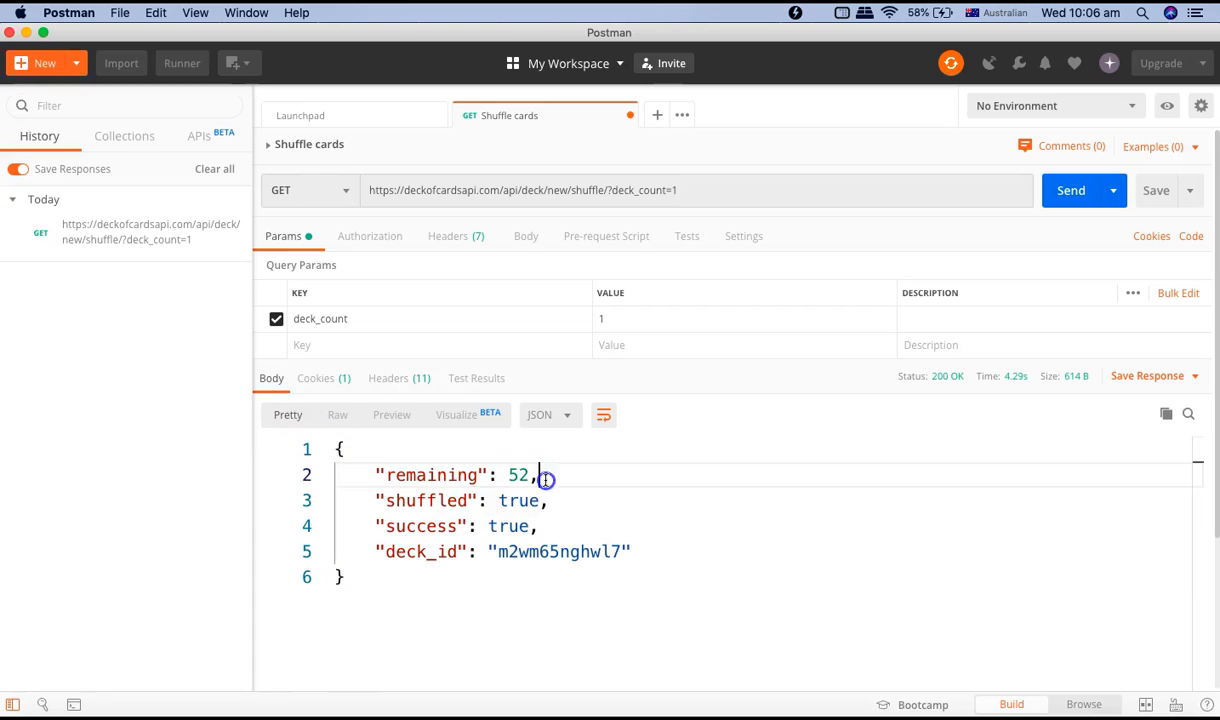
drag(374, 500, 541, 502)
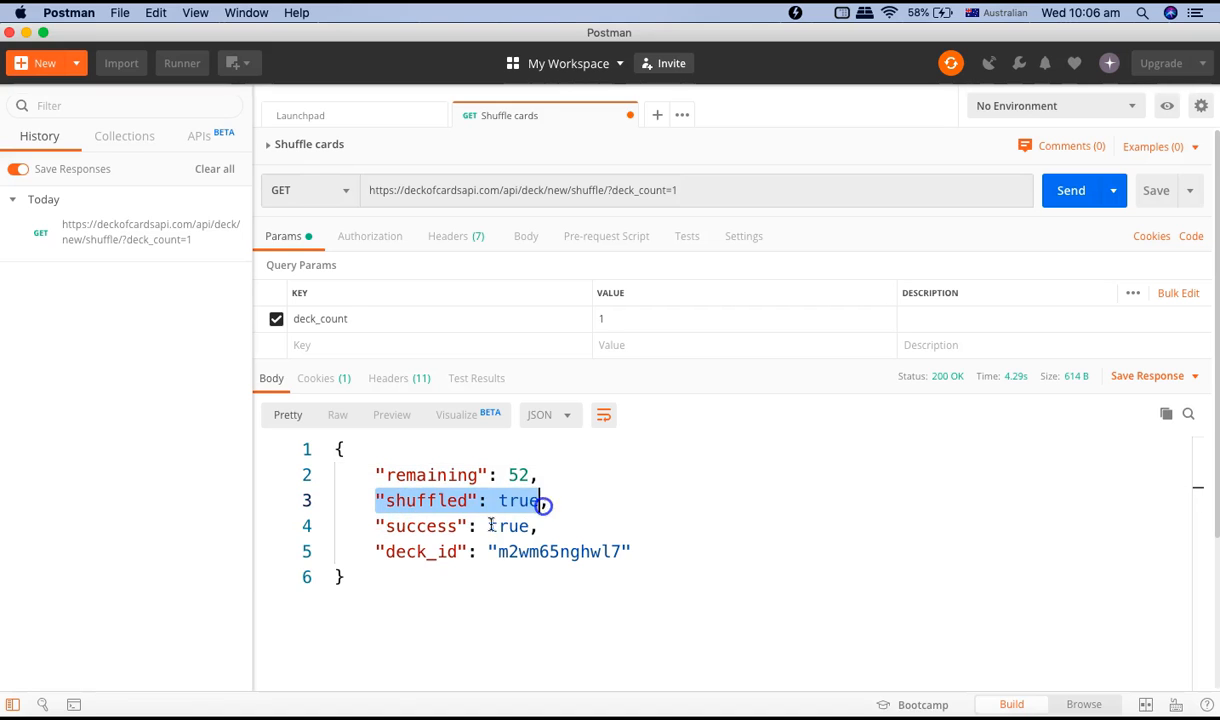
click(546, 553)
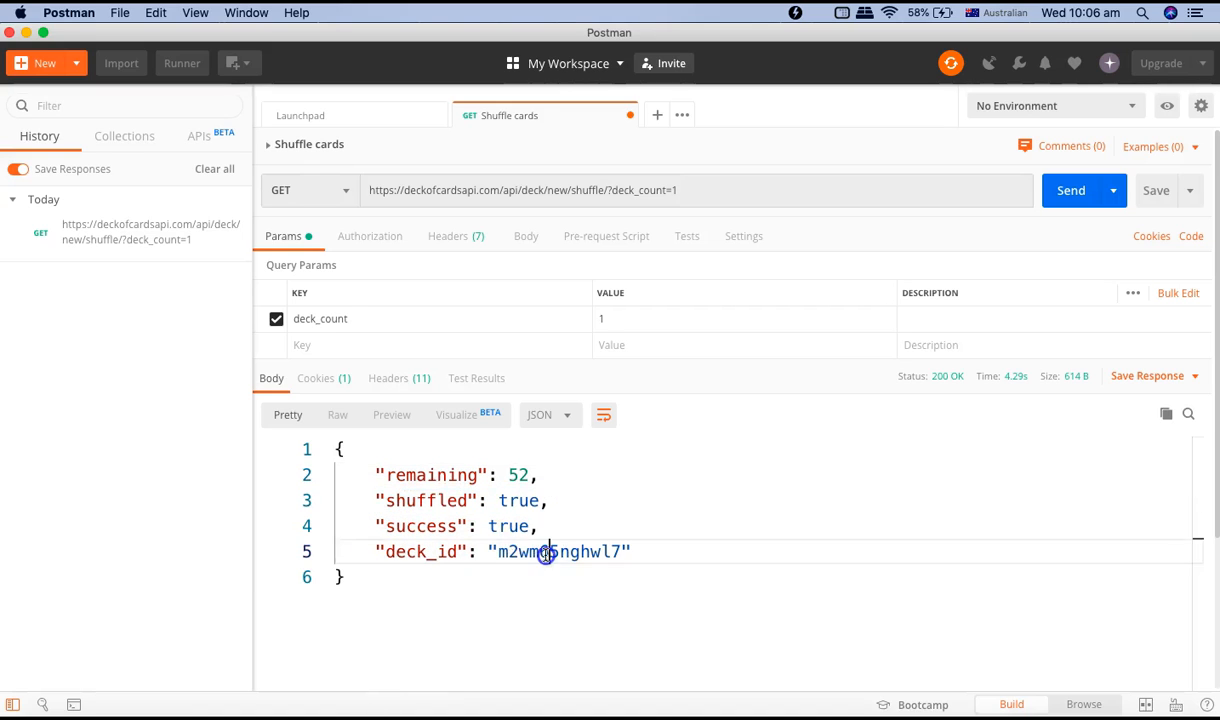
double_click(546, 553)
drag(540, 475, 373, 475)
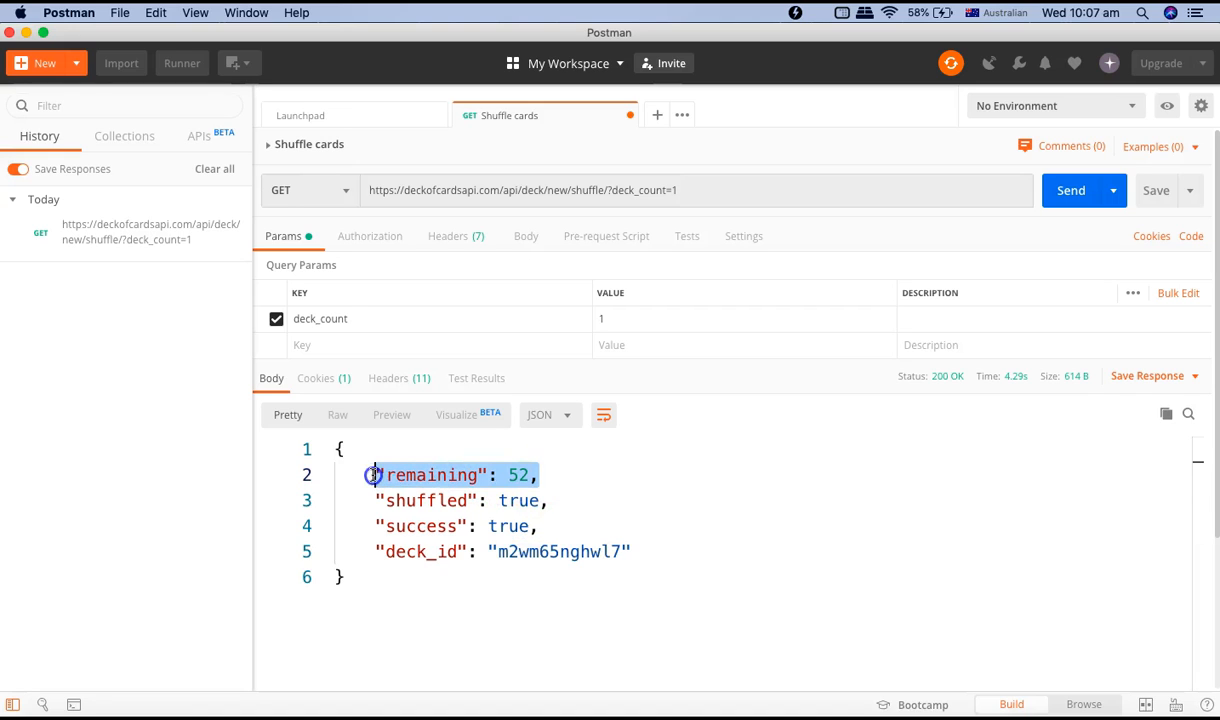
click(618, 482)
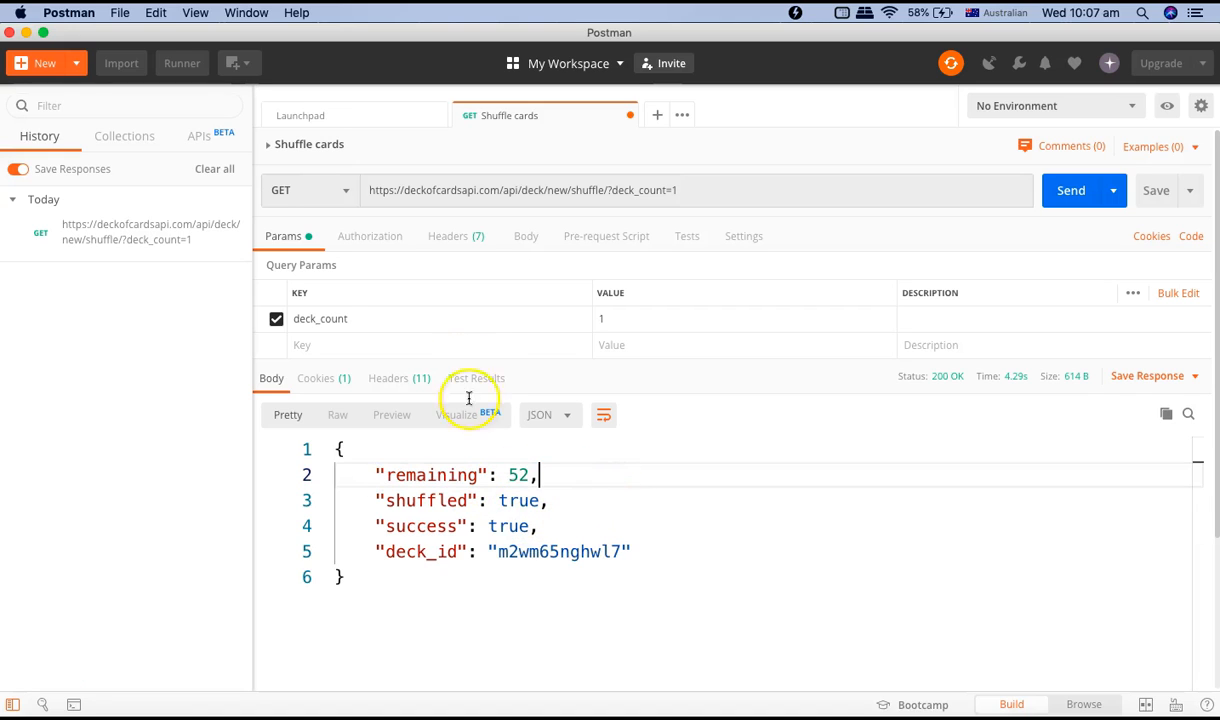
Inspect the request headers, including the temporary headers, and collapse both header sections again.
click(471, 240)
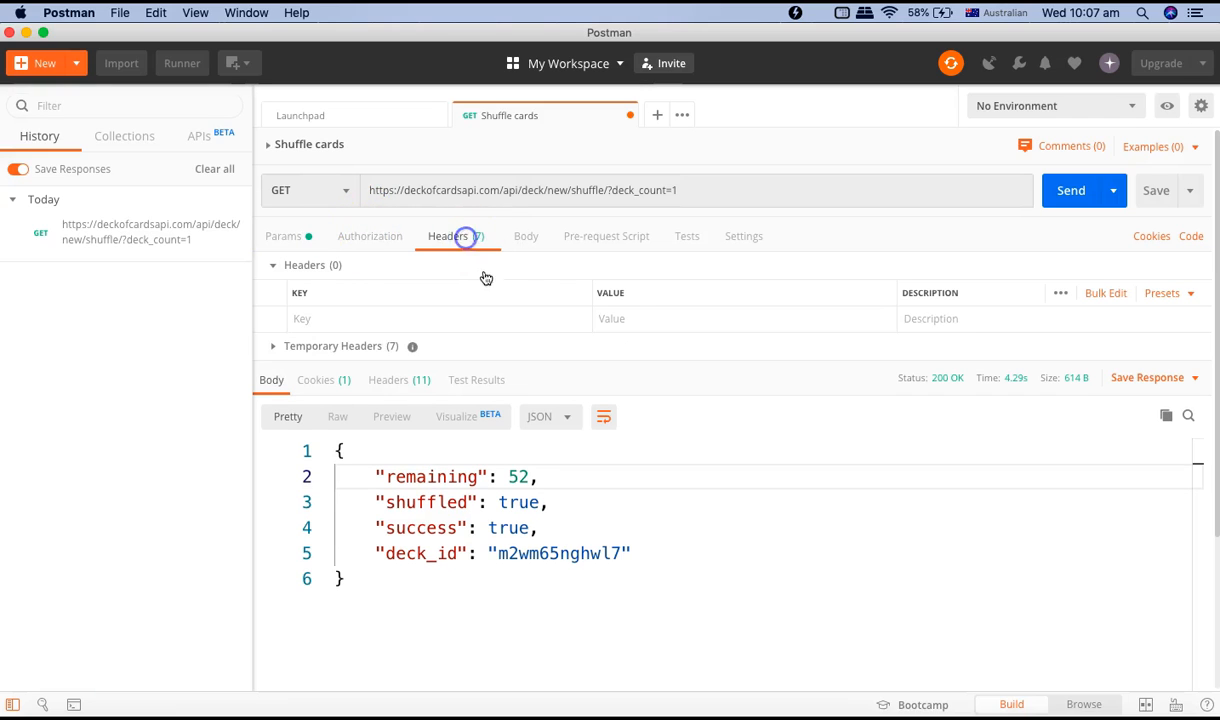
click(275, 349)
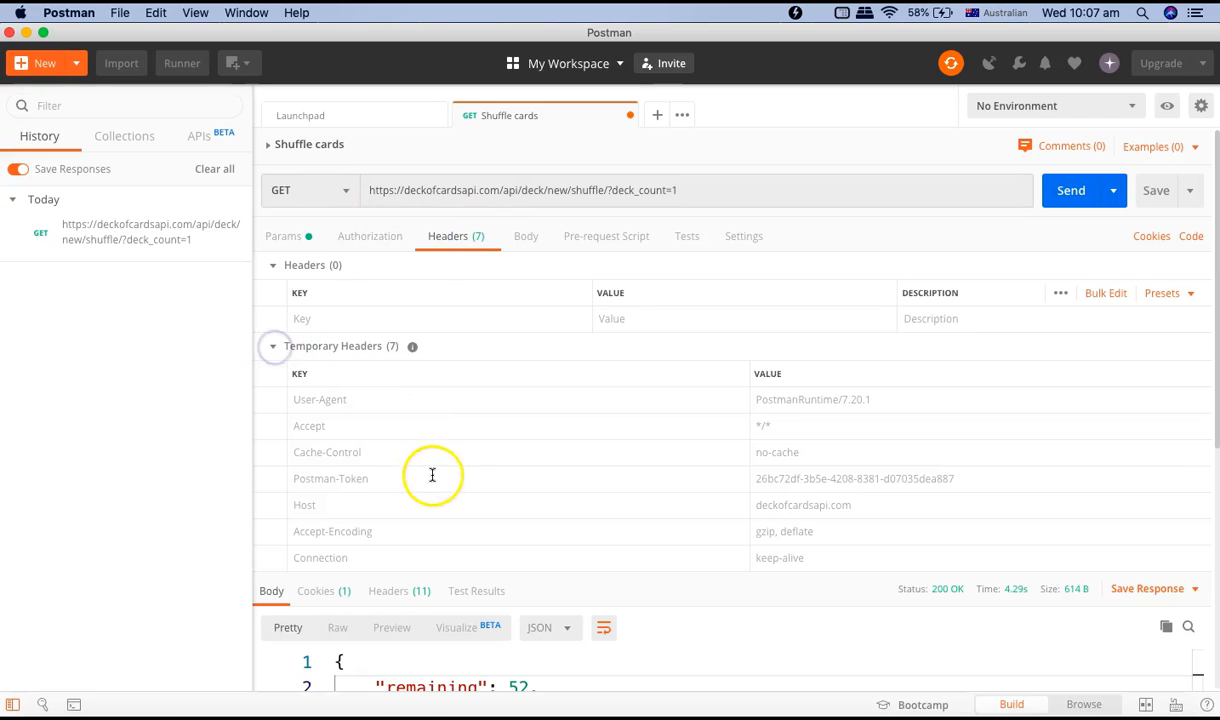
scroll(517, 477, down, 1)
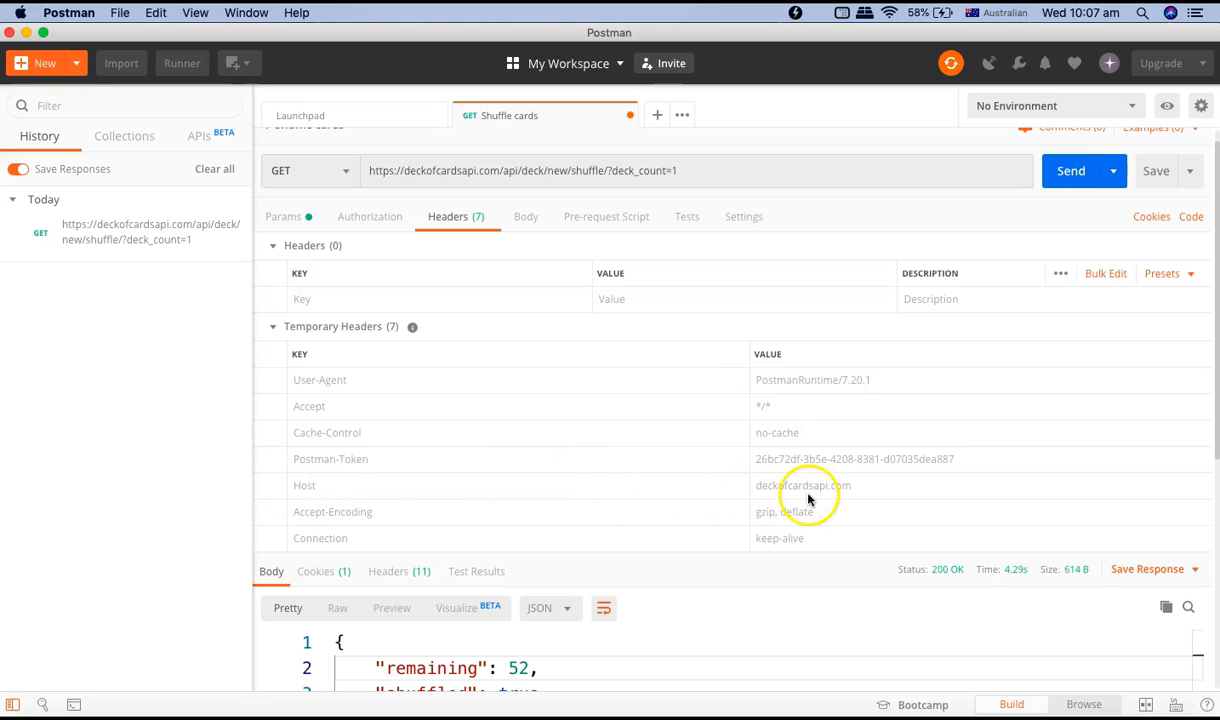
click(273, 328)
click(274, 248)
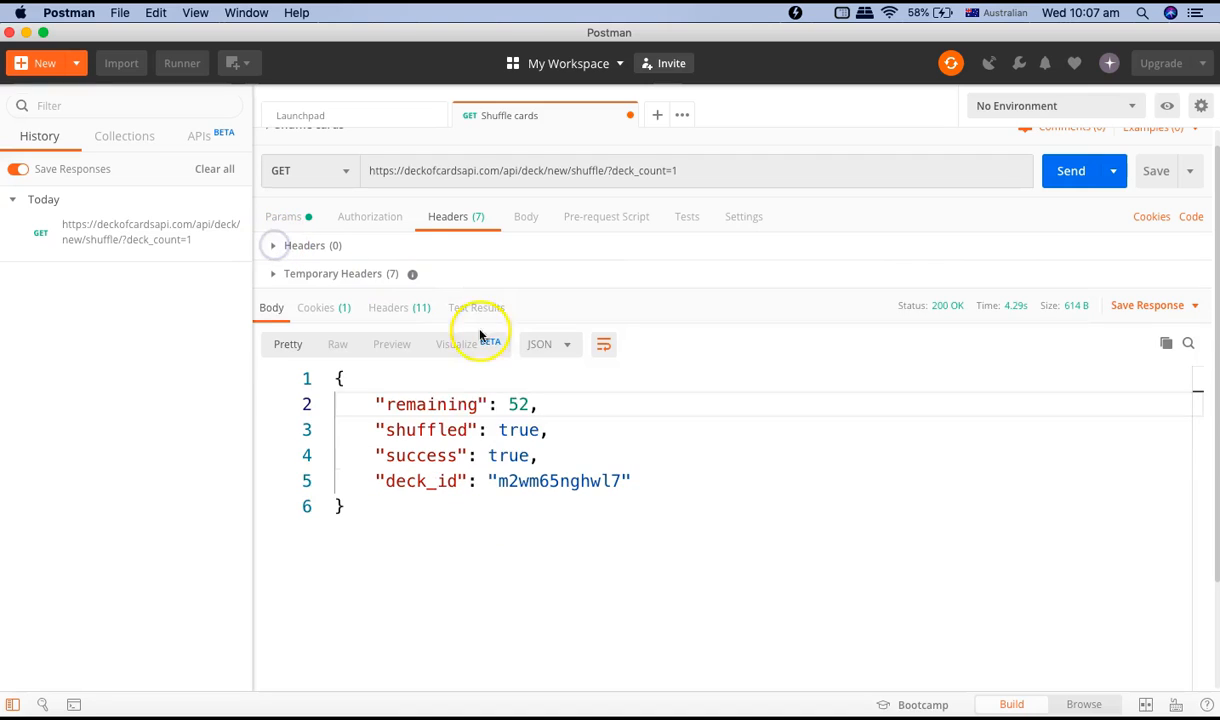